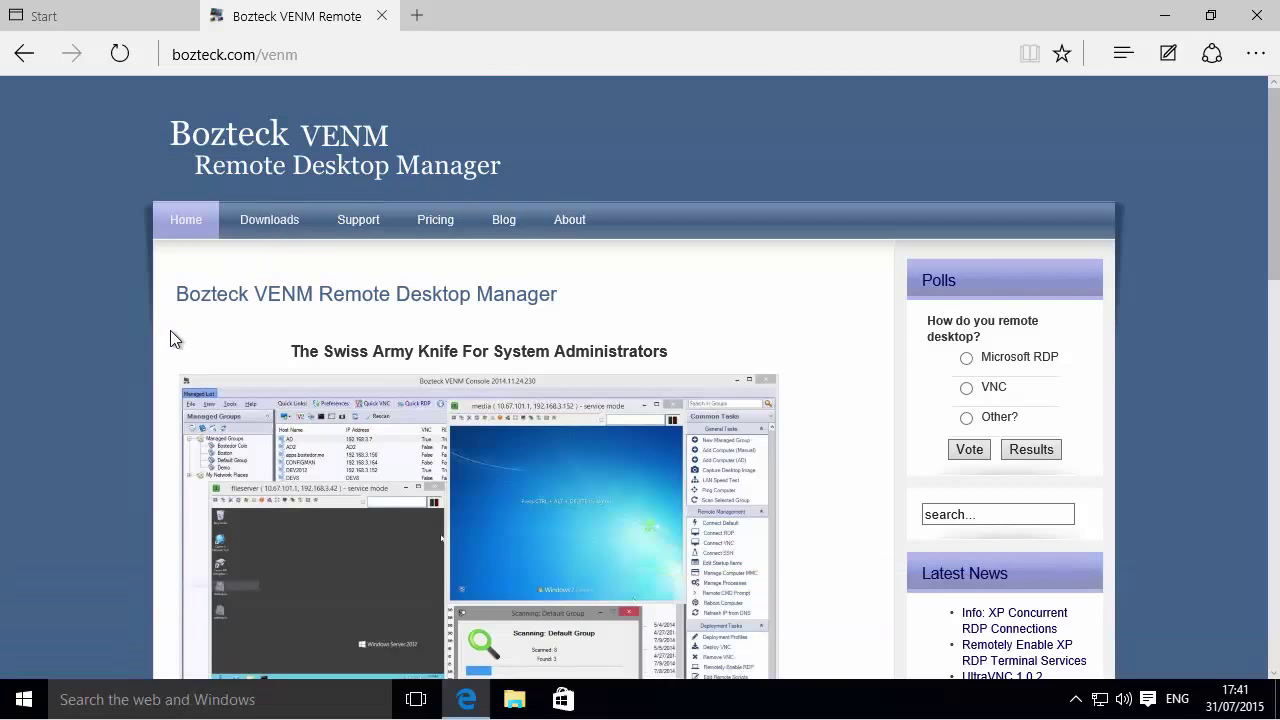
{"action": "scroll", "coordinate": [172, 335], "scroll_direction": "down", "scroll_amount": 6}
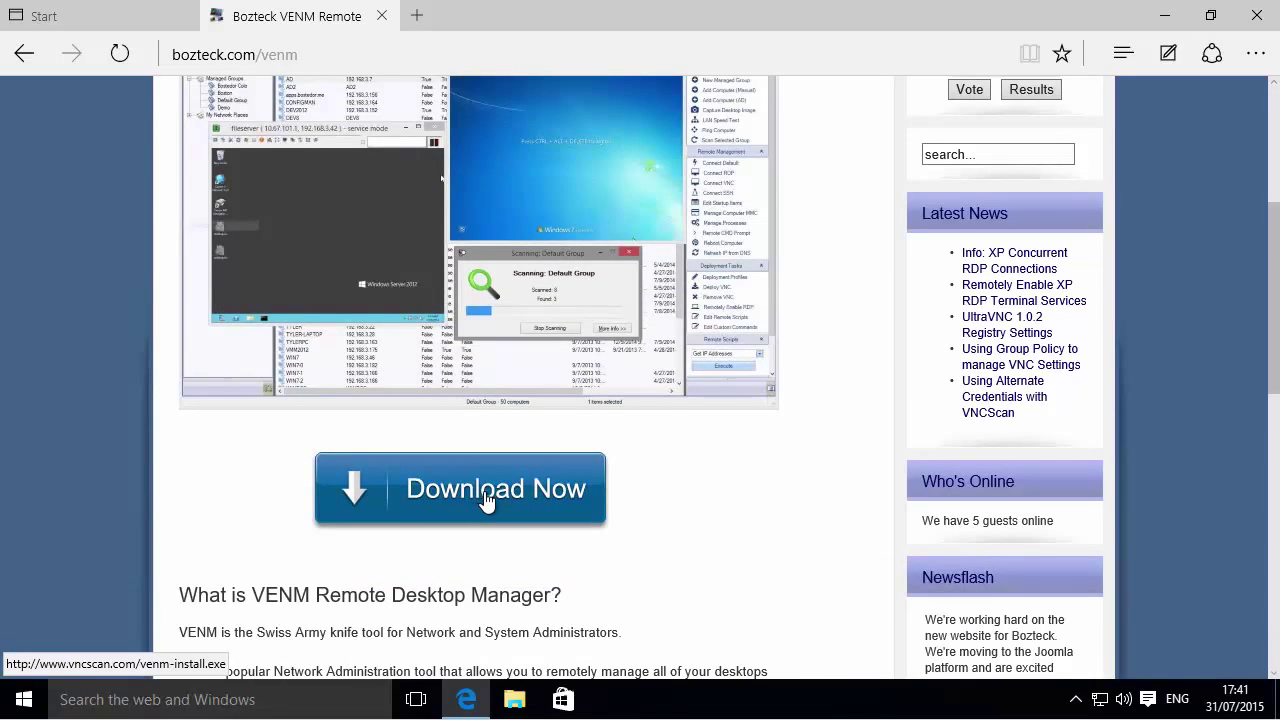
{"action": "left_click", "coordinate": [1166, 20]}
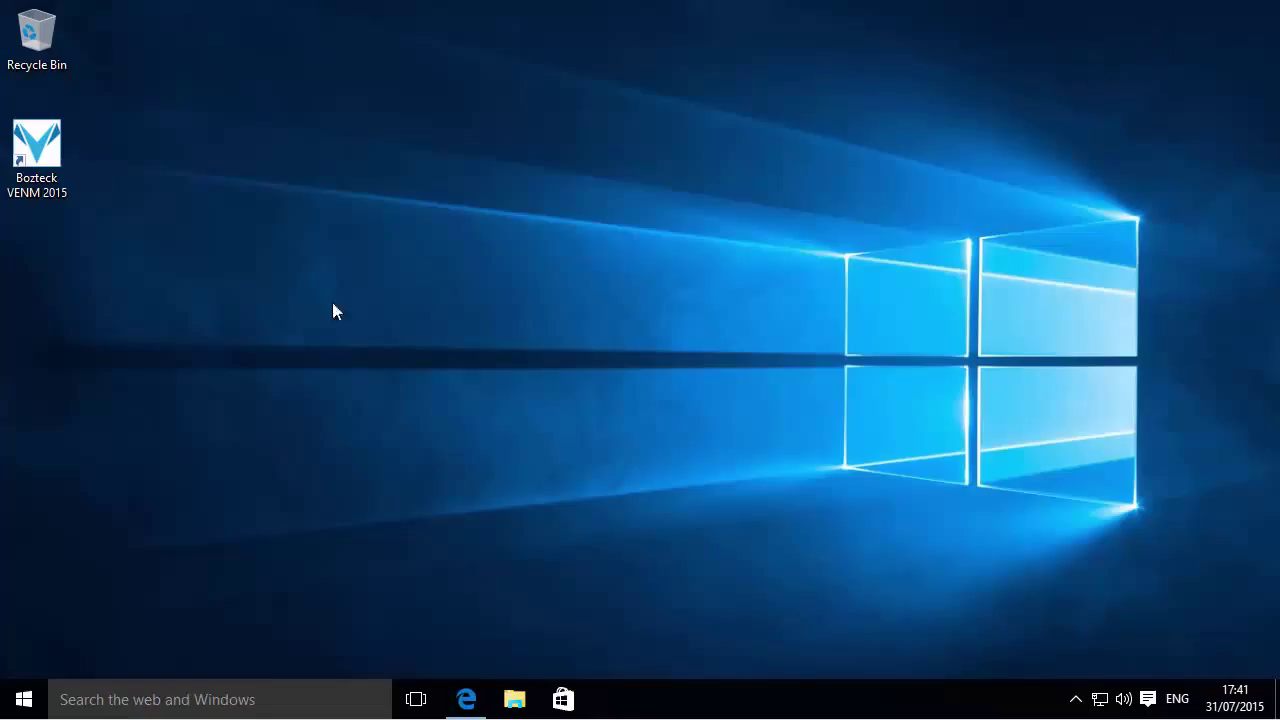
{"action": "double_click", "coordinate": [47, 146]}
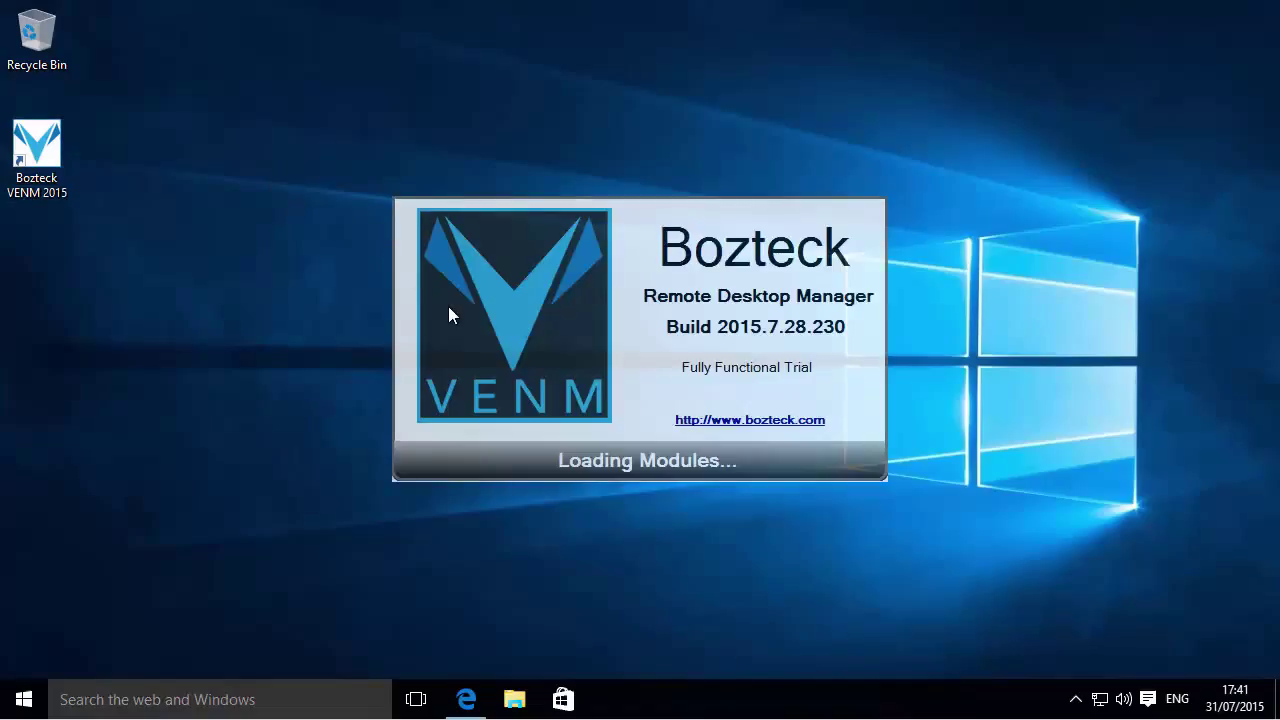
{"action": "left_click", "coordinate": [481, 393]}
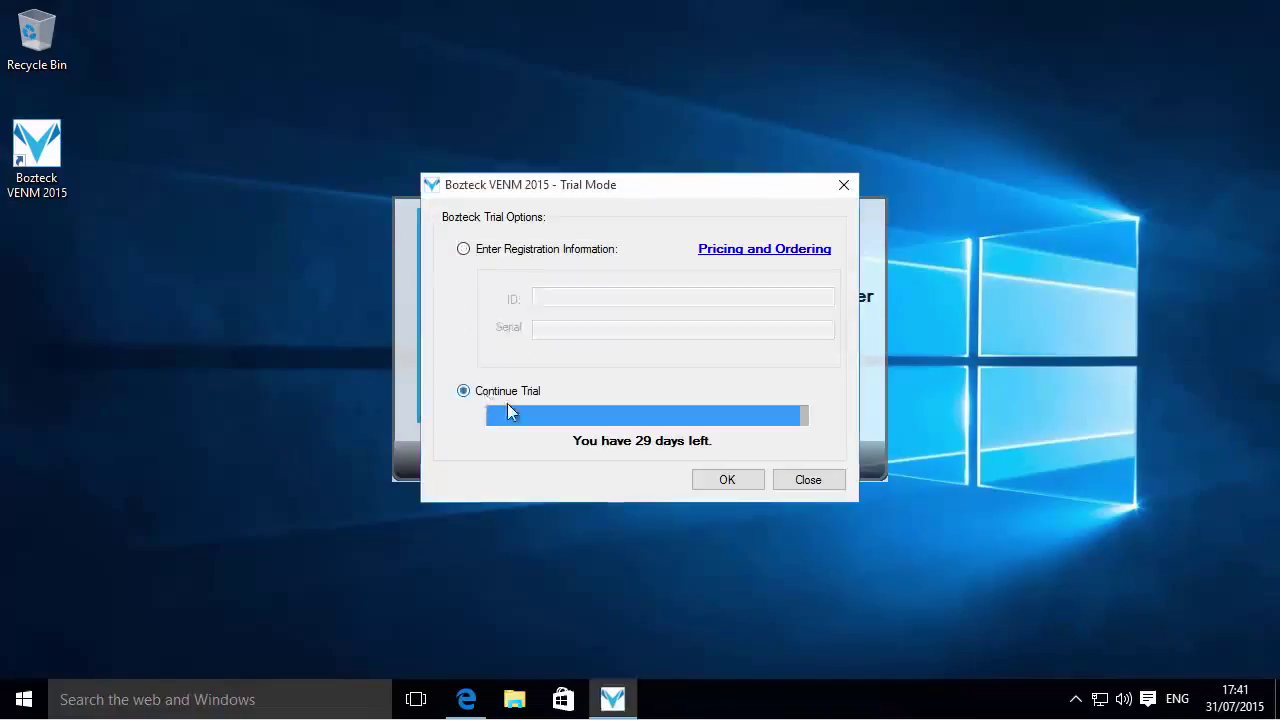
{"action": "left_click", "coordinate": [728, 480]}
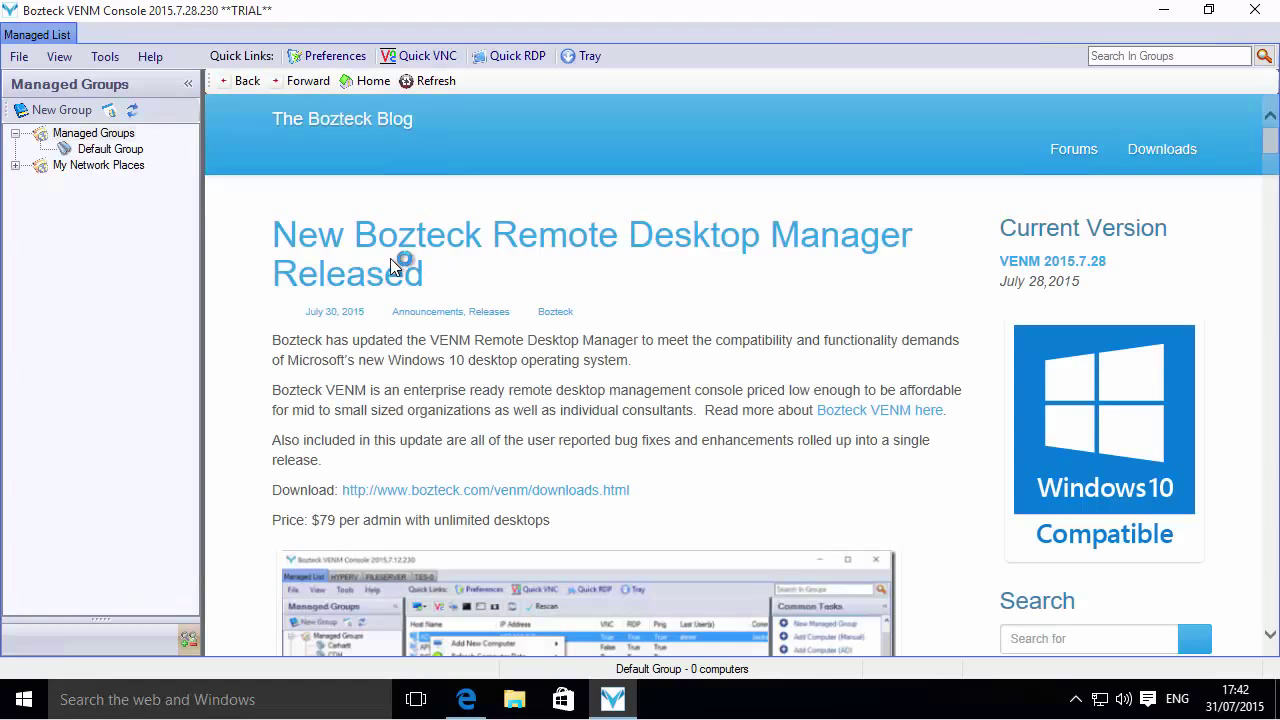
{"action": "left_click", "coordinate": [100, 150]}
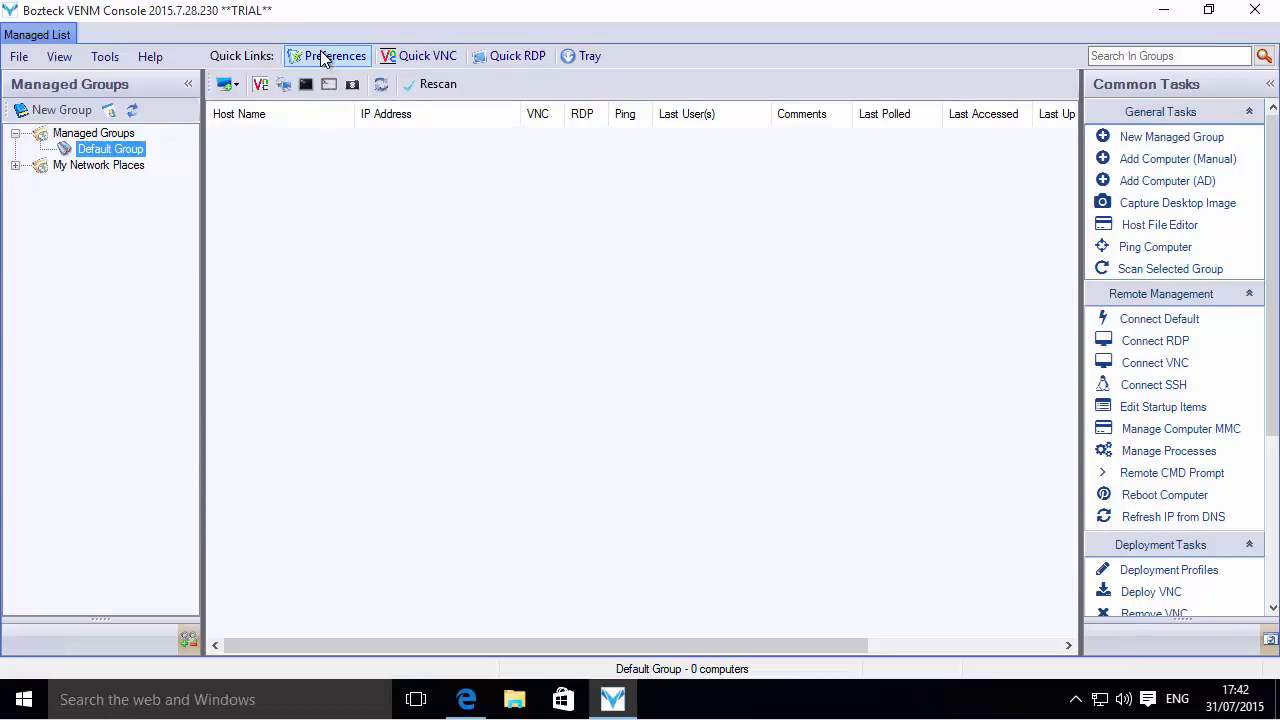
Set the administrator logon in the Security/Identity preferences to login name venm_svc, the account password and domain geolist.
{"action": "left_click", "coordinate": [322, 58]}
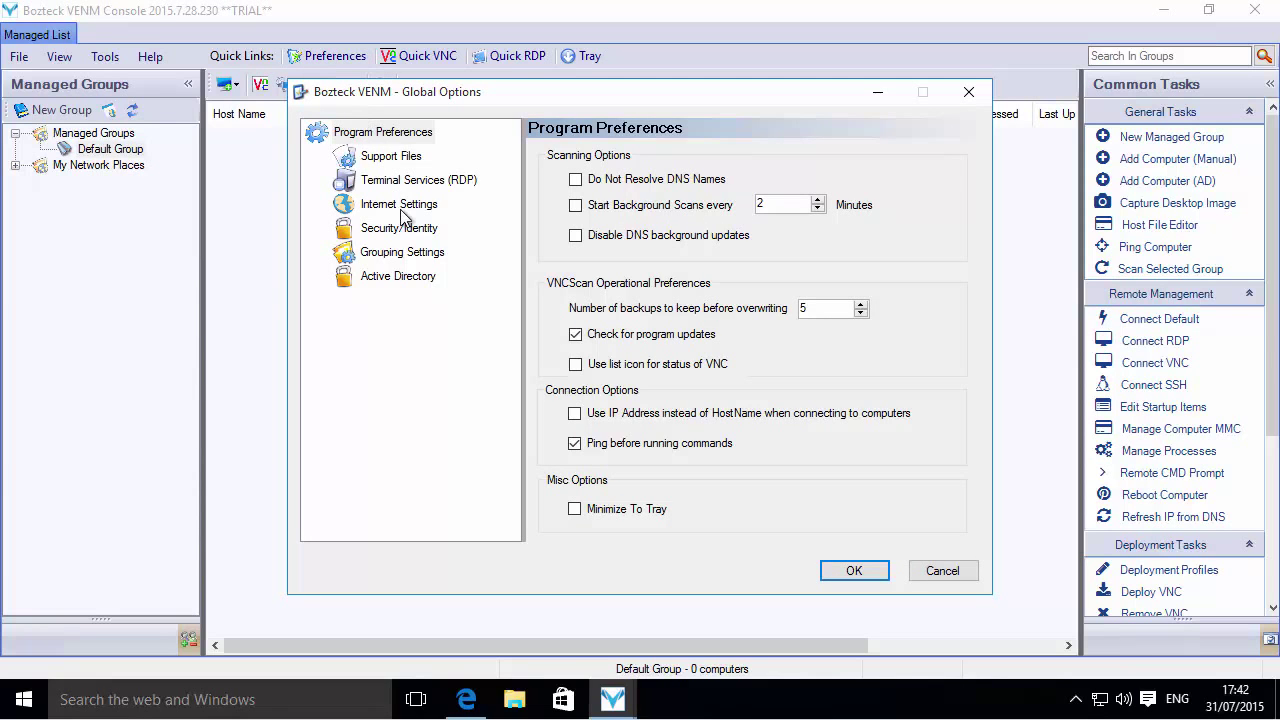
{"action": "left_click", "coordinate": [407, 228]}
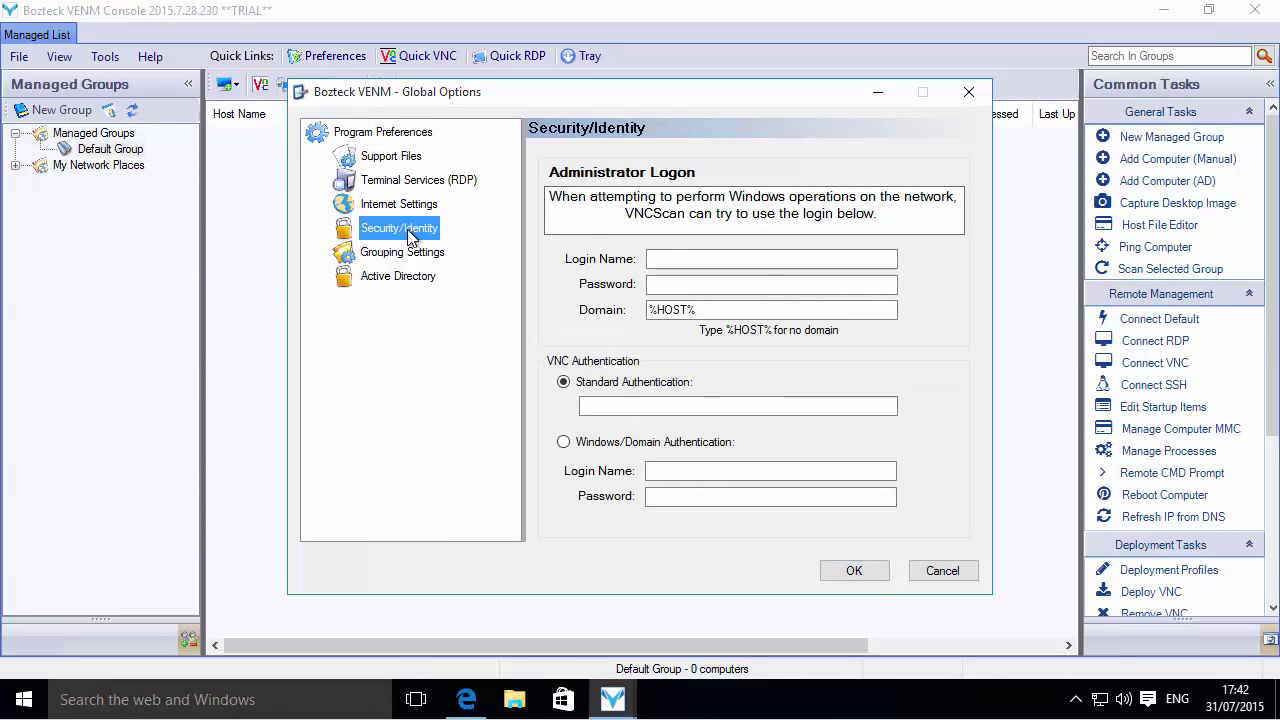
{"action": "left_click", "coordinate": [701, 261]}
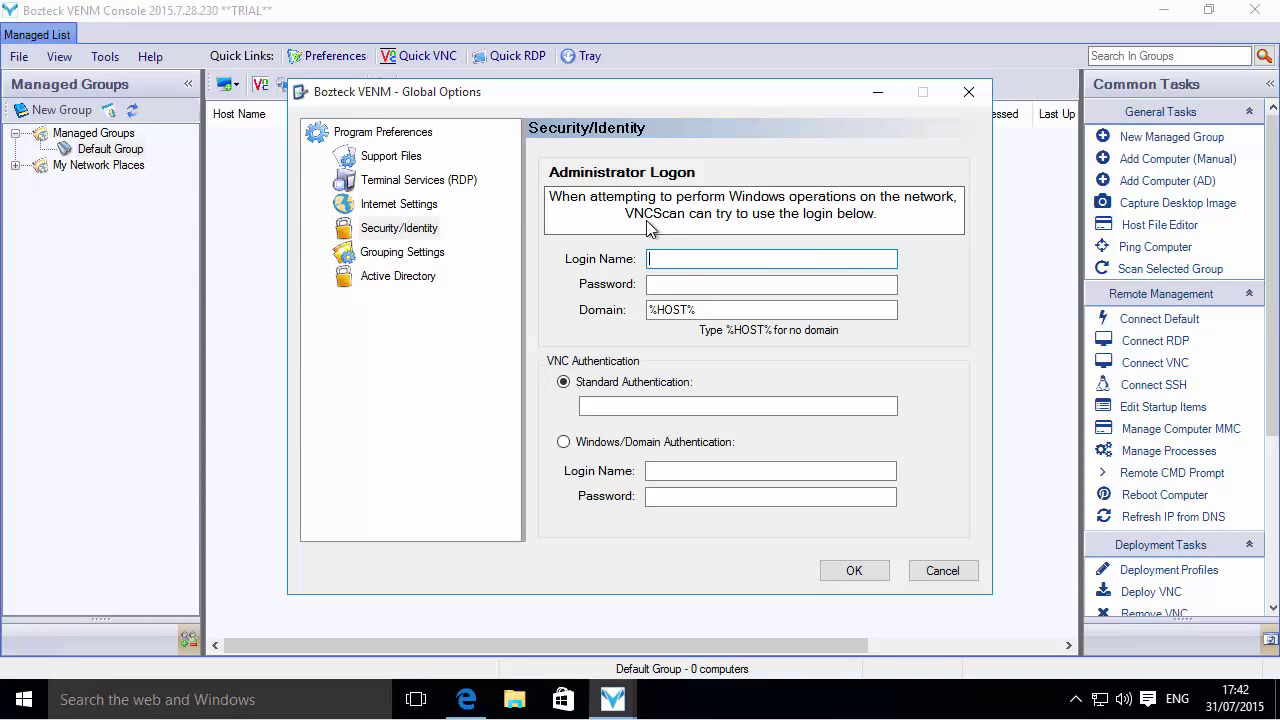
{"action": "type", "text": "venm_svc"}
{"action": "left_click", "coordinate": [671, 284]}
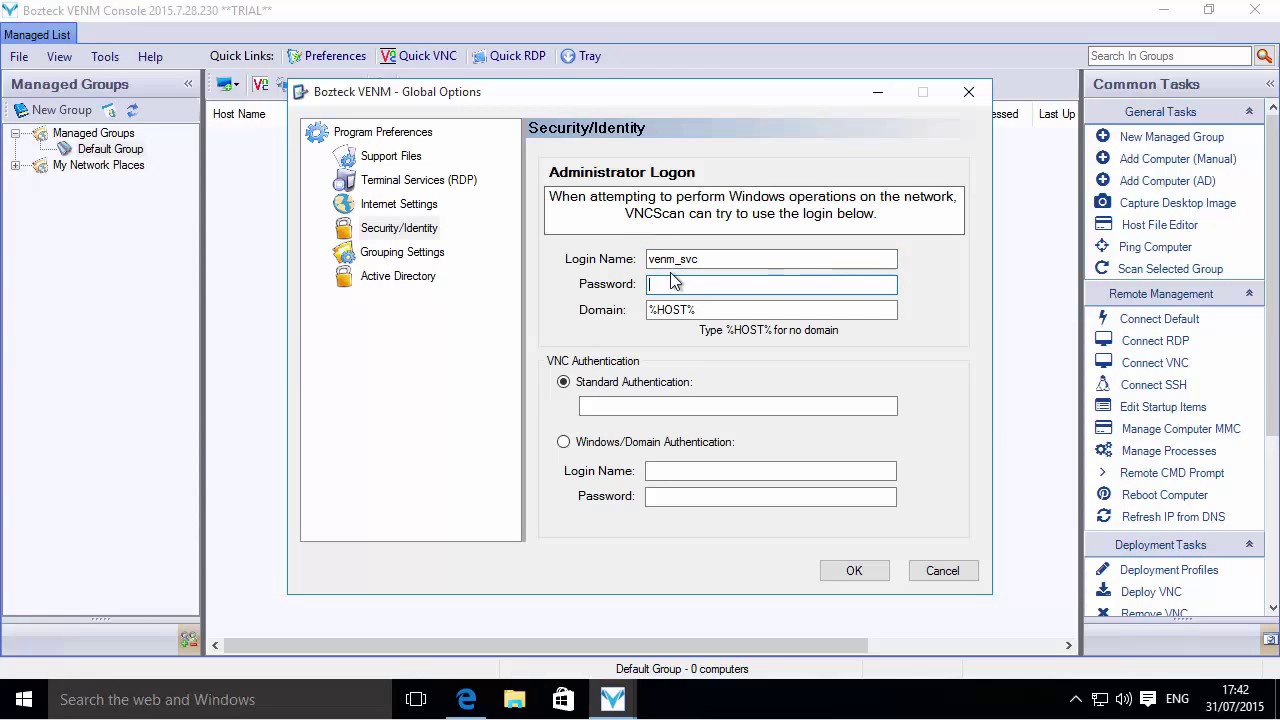
{"action": "type", "text": "*****"}
{"action": "left_click", "coordinate": [724, 310]}
{"action": "left_click_drag", "start_coordinate": [724, 310], "coordinate": [640, 306]}
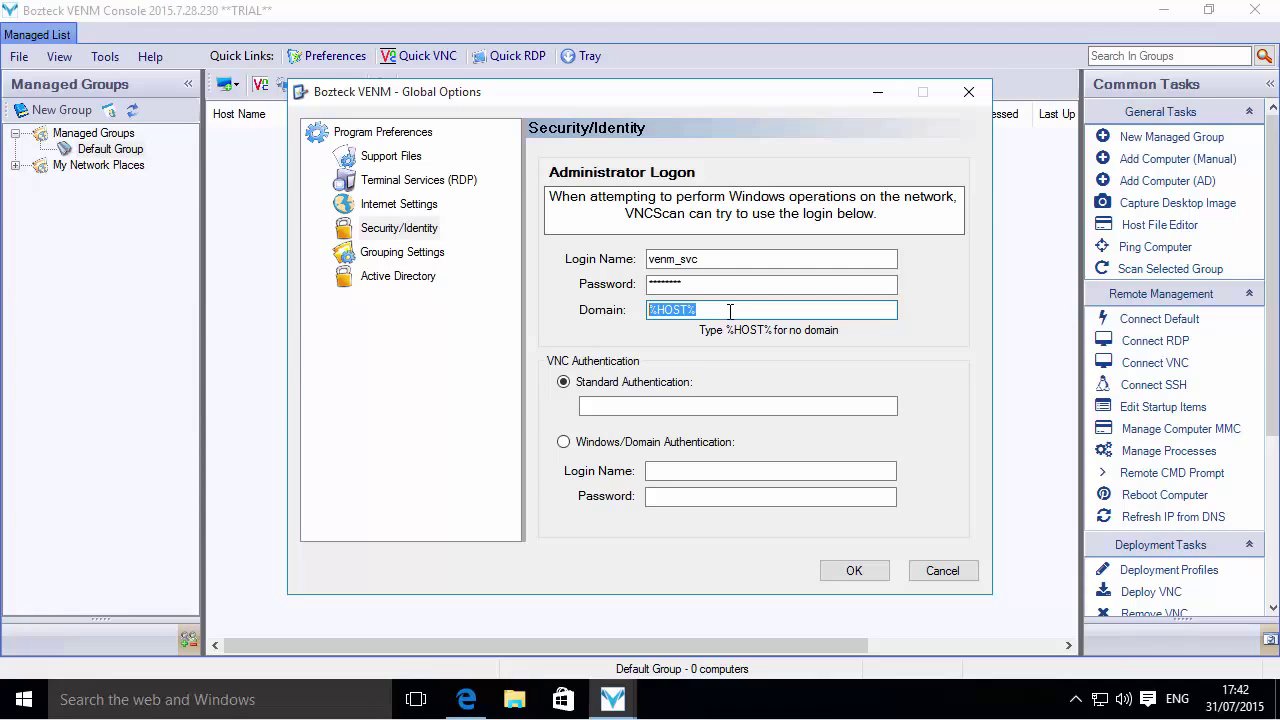
{"action": "type", "text": "geolist"}
{"action": "left_click", "coordinate": [866, 573]}
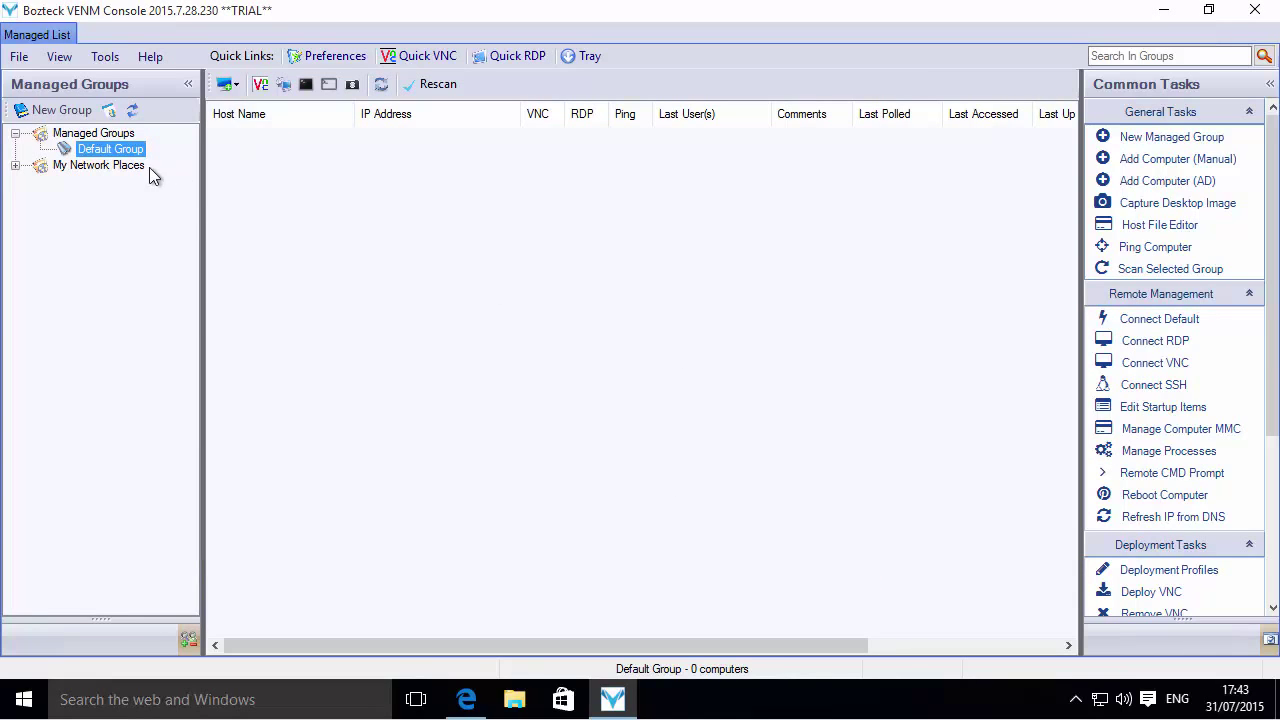
Search for computers whose names start with "student" using the Active Directory Picker for the Default Group.
{"action": "left_click", "coordinate": [125, 152]}
{"action": "left_click", "coordinate": [238, 86]}
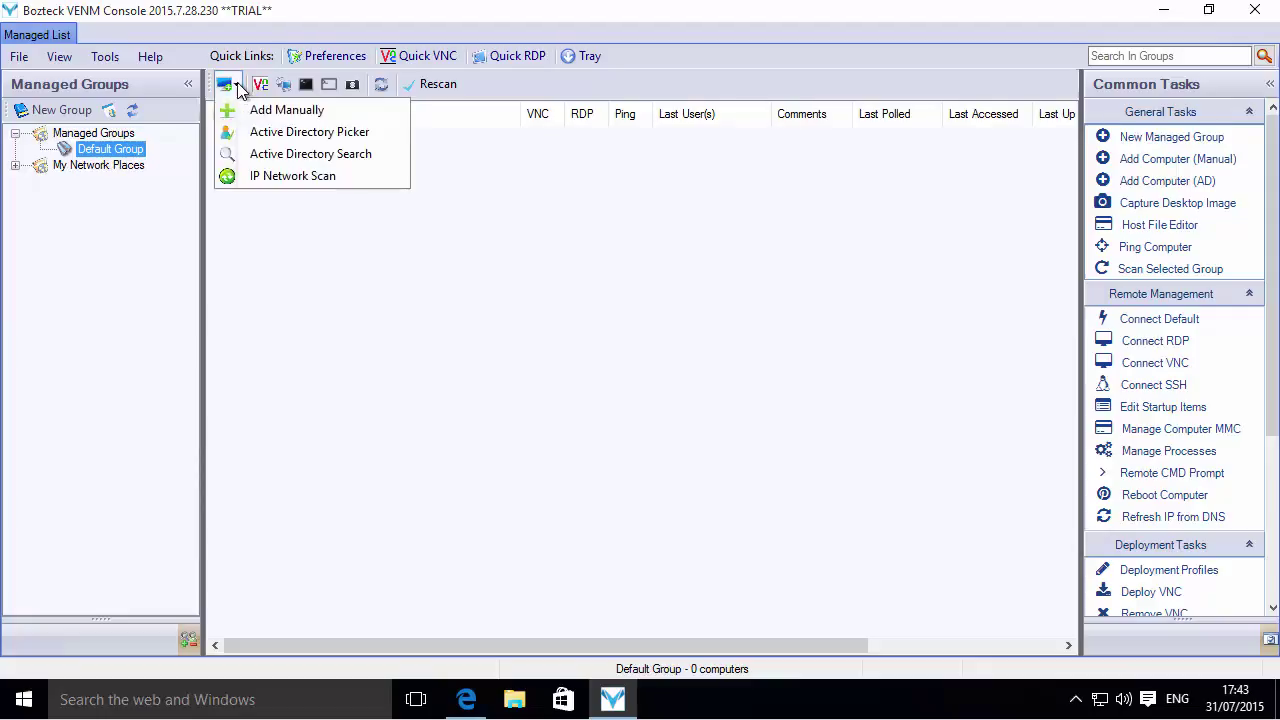
{"action": "left_click", "coordinate": [266, 137]}
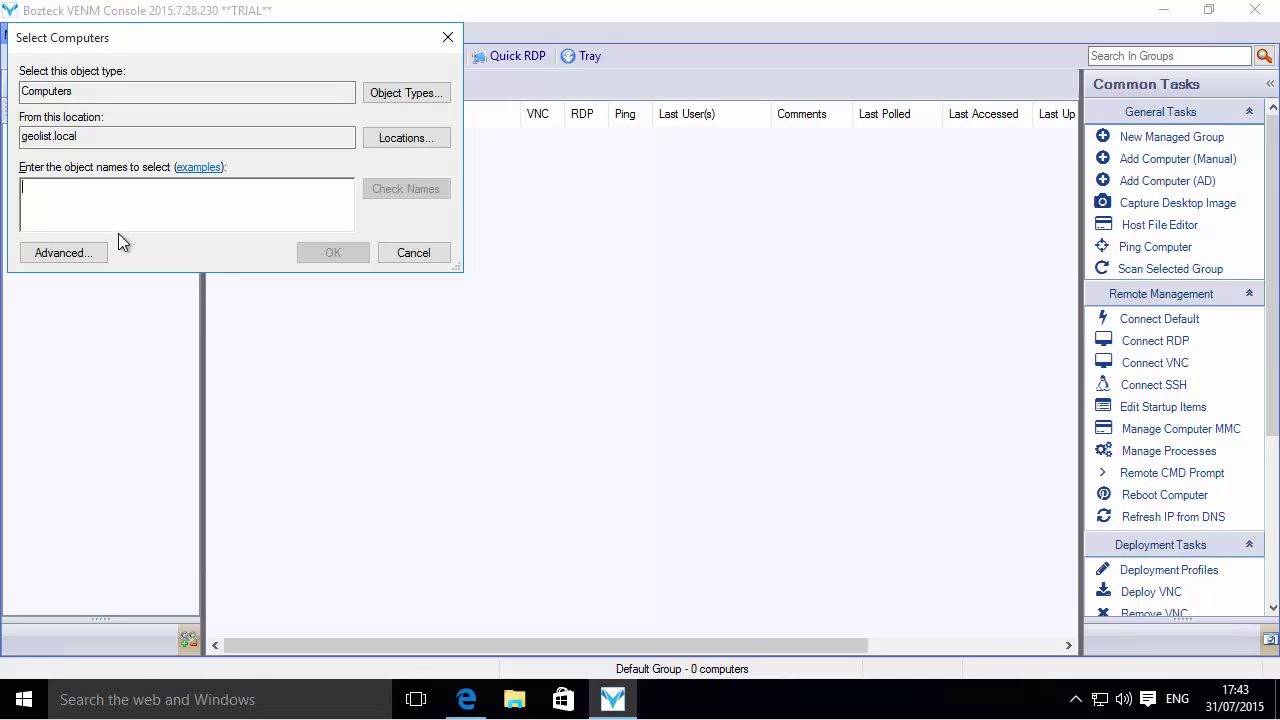
{"action": "left_click", "coordinate": [77, 252]}
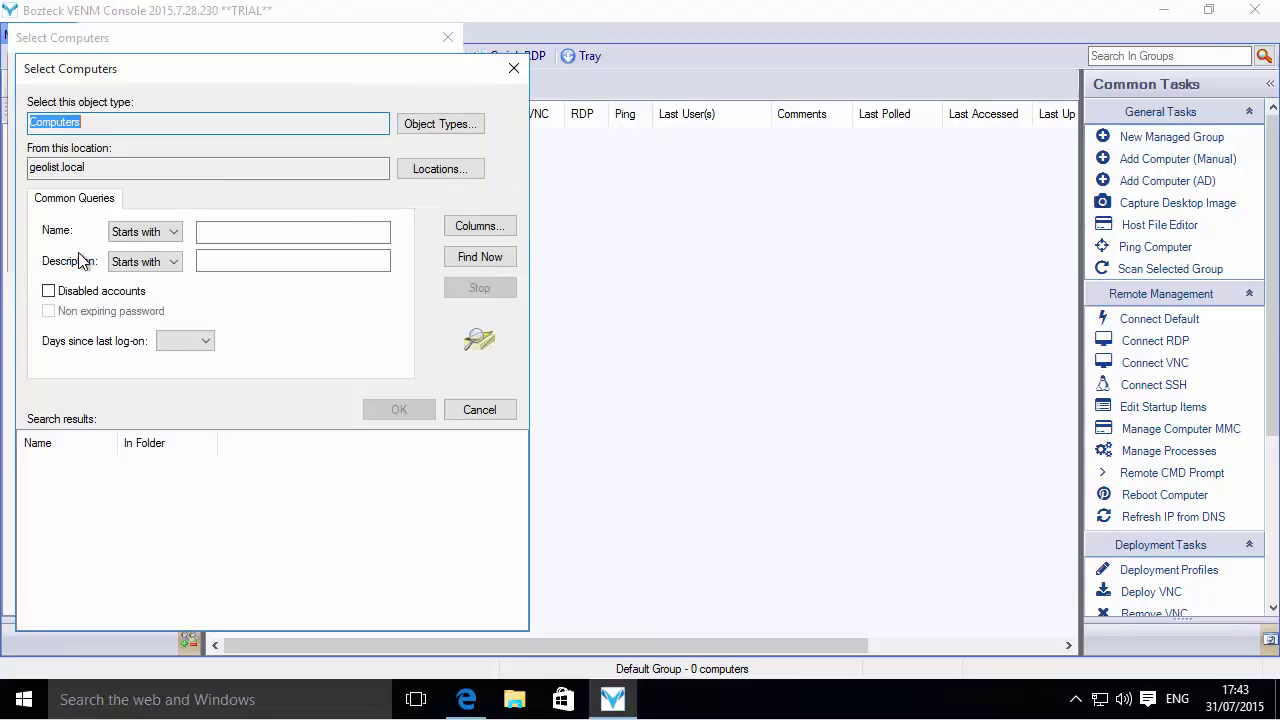
{"action": "left_click", "coordinate": [342, 232]}
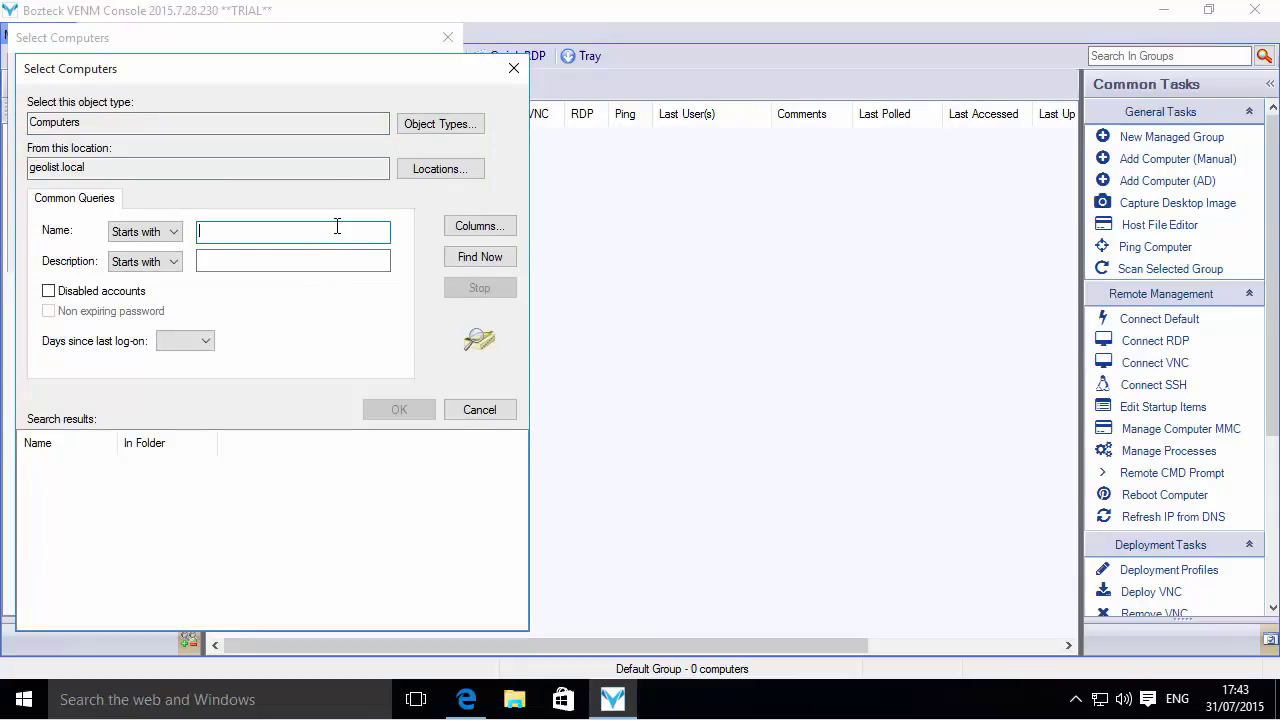
{"action": "type", "text": "student"}
{"action": "left_click", "coordinate": [488, 257]}
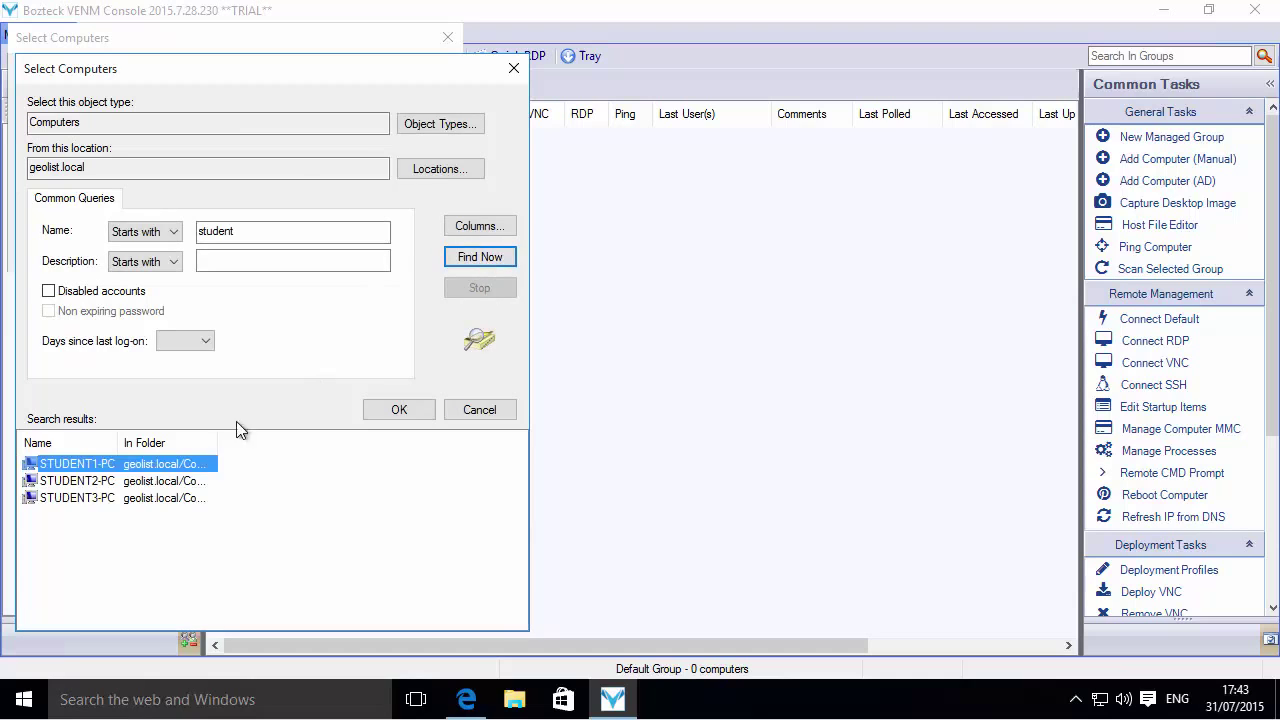
Add STUDENT1-PC, STUDENT2-PC and STUDENT3-PC from the search results to the Default Group.
{"action": "left_click", "coordinate": [57, 499], "text": "shift"}
{"action": "left_click", "coordinate": [382, 412]}
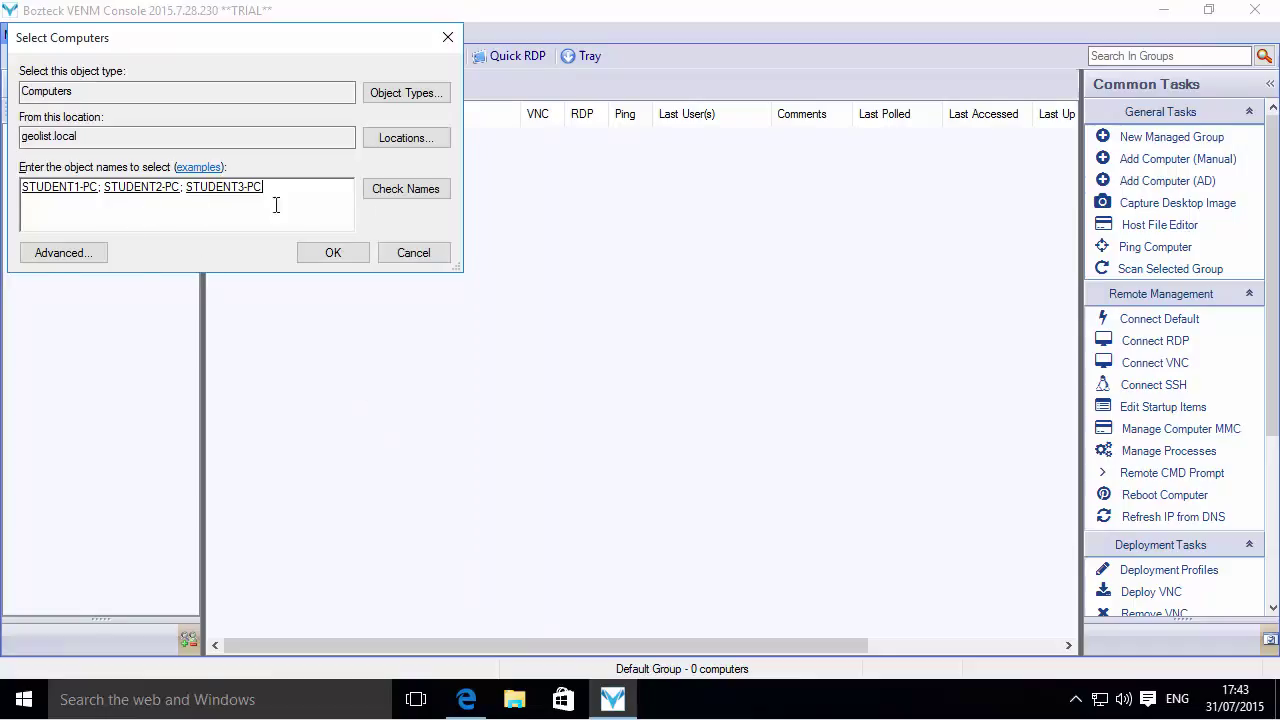
{"action": "left_click", "coordinate": [334, 258]}
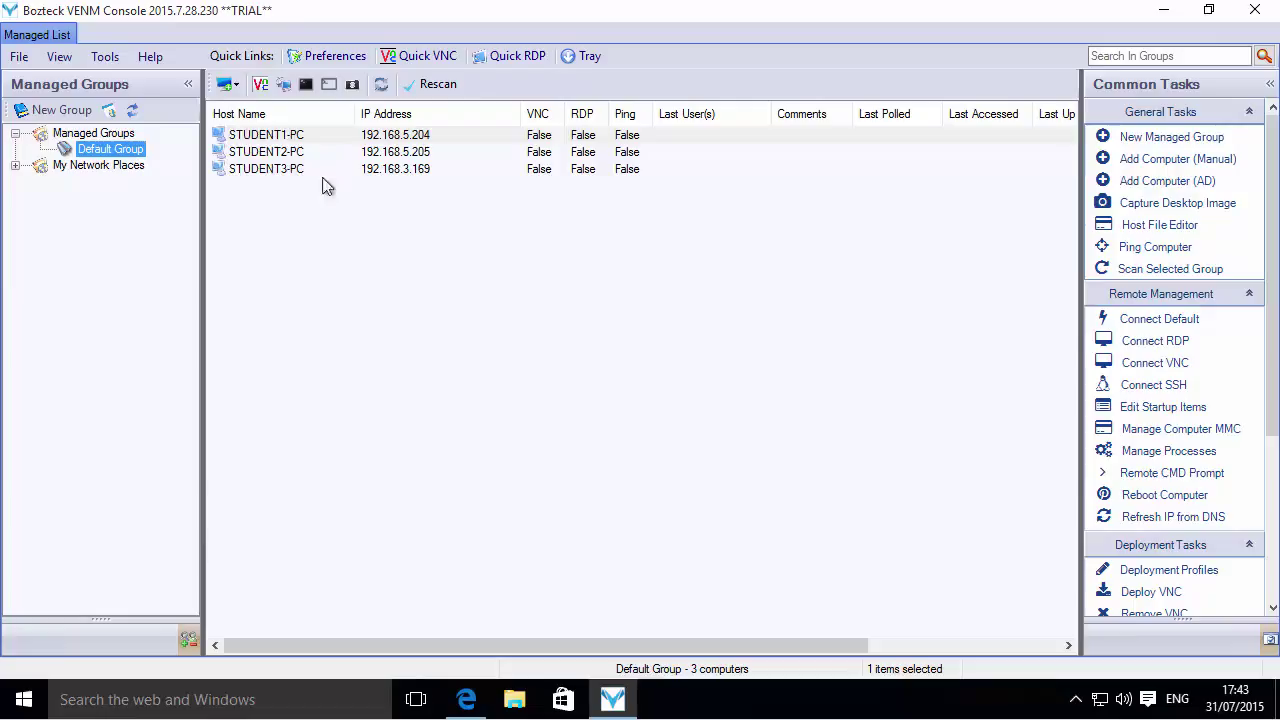
Open a remote screen capture of STUDENT1-PC and set its capture timer to 1 second.
{"action": "left_click", "coordinate": [290, 136]}
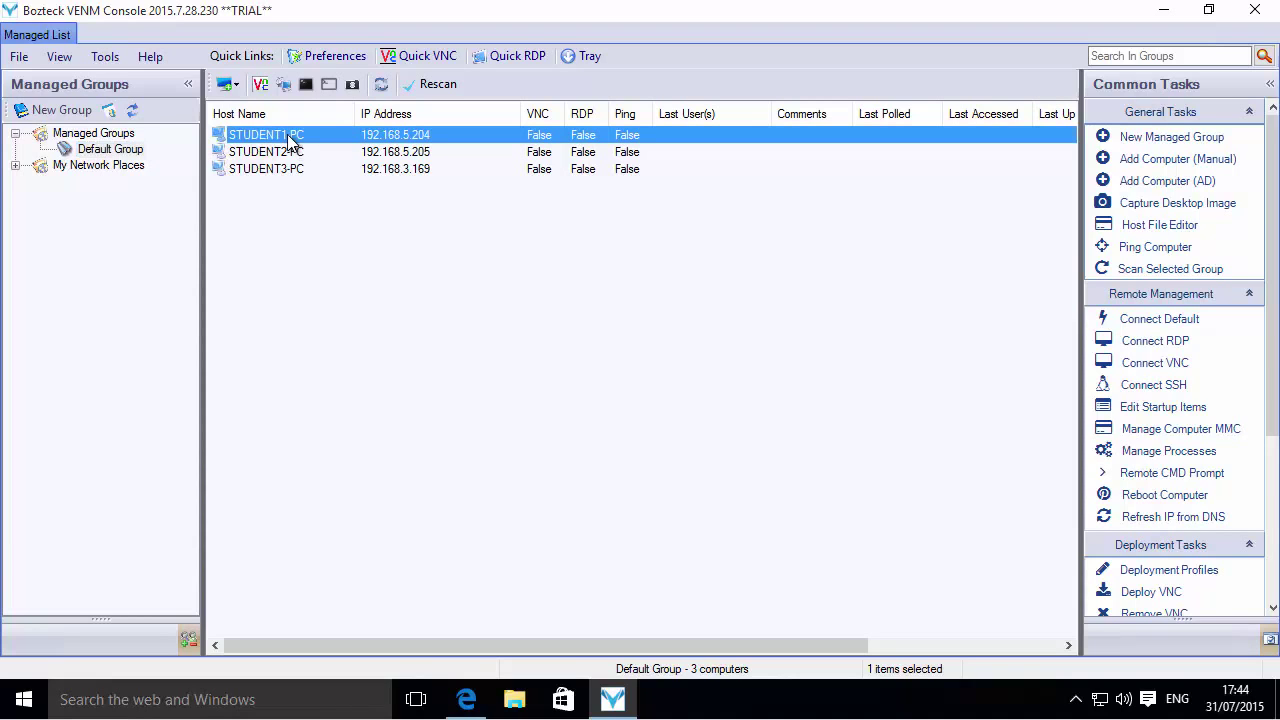
{"action": "left_click", "coordinate": [353, 86]}
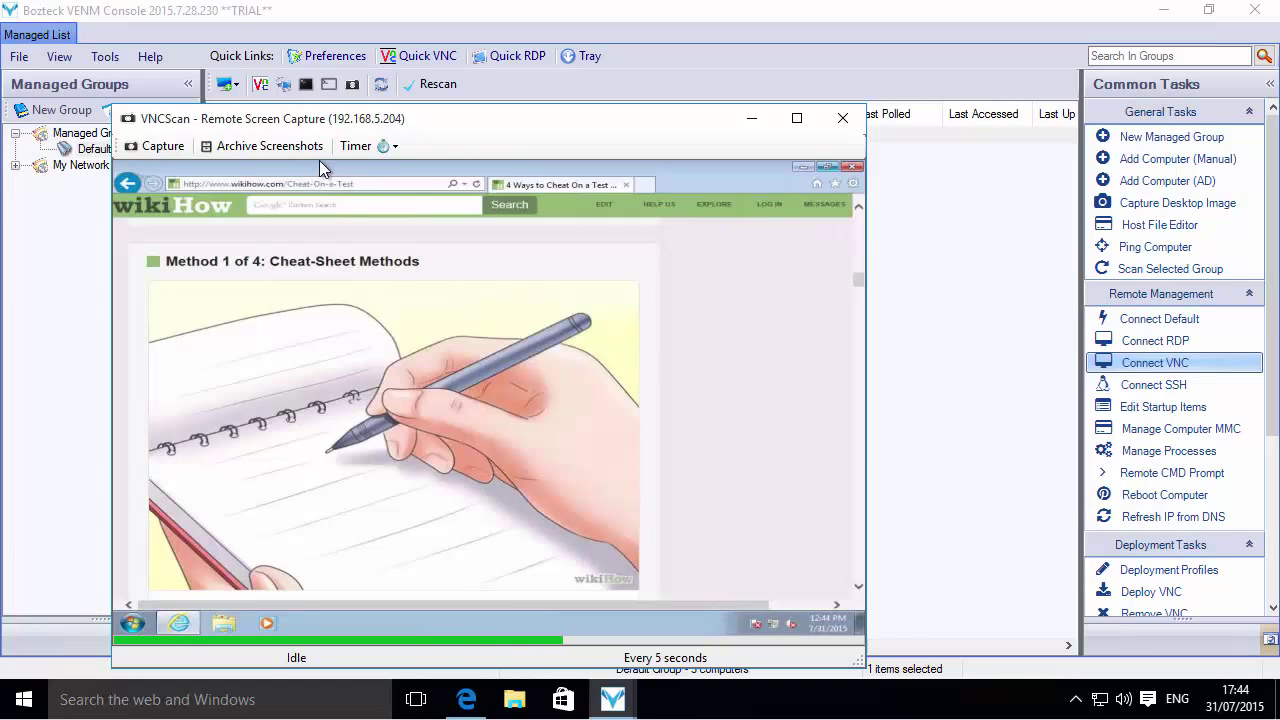
{"action": "left_click", "coordinate": [370, 146]}
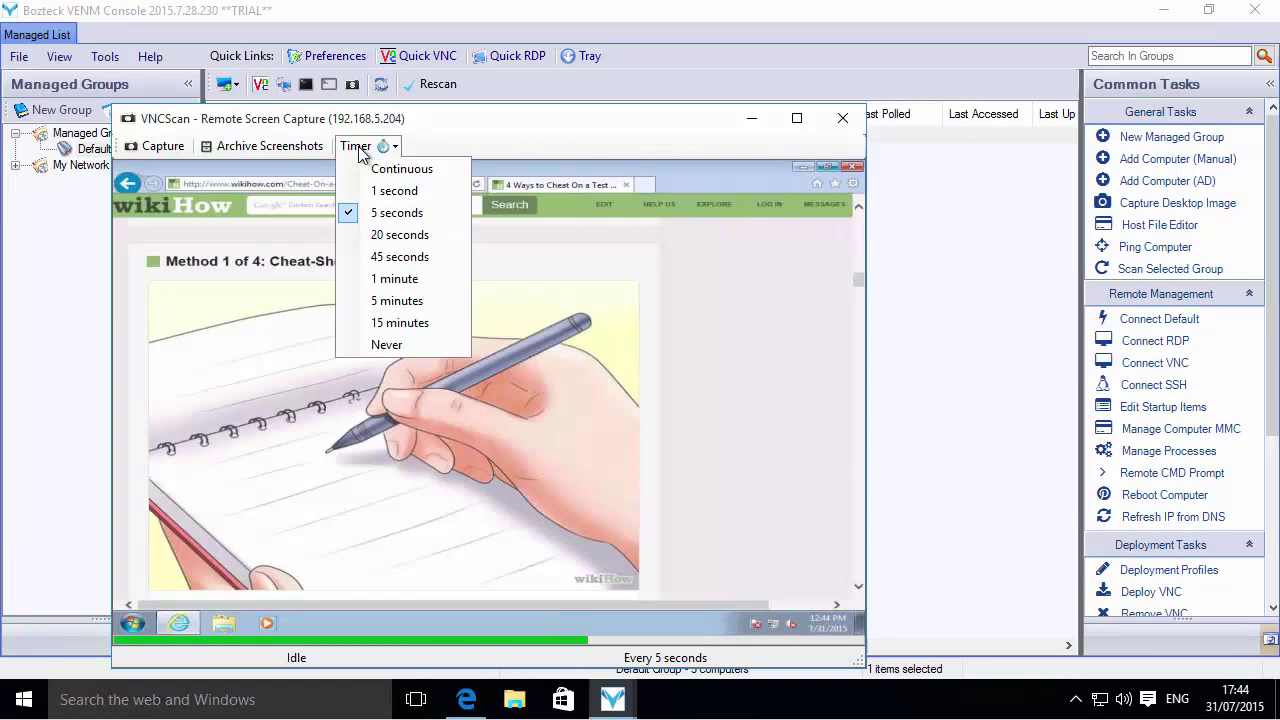
{"action": "left_click", "coordinate": [403, 191]}
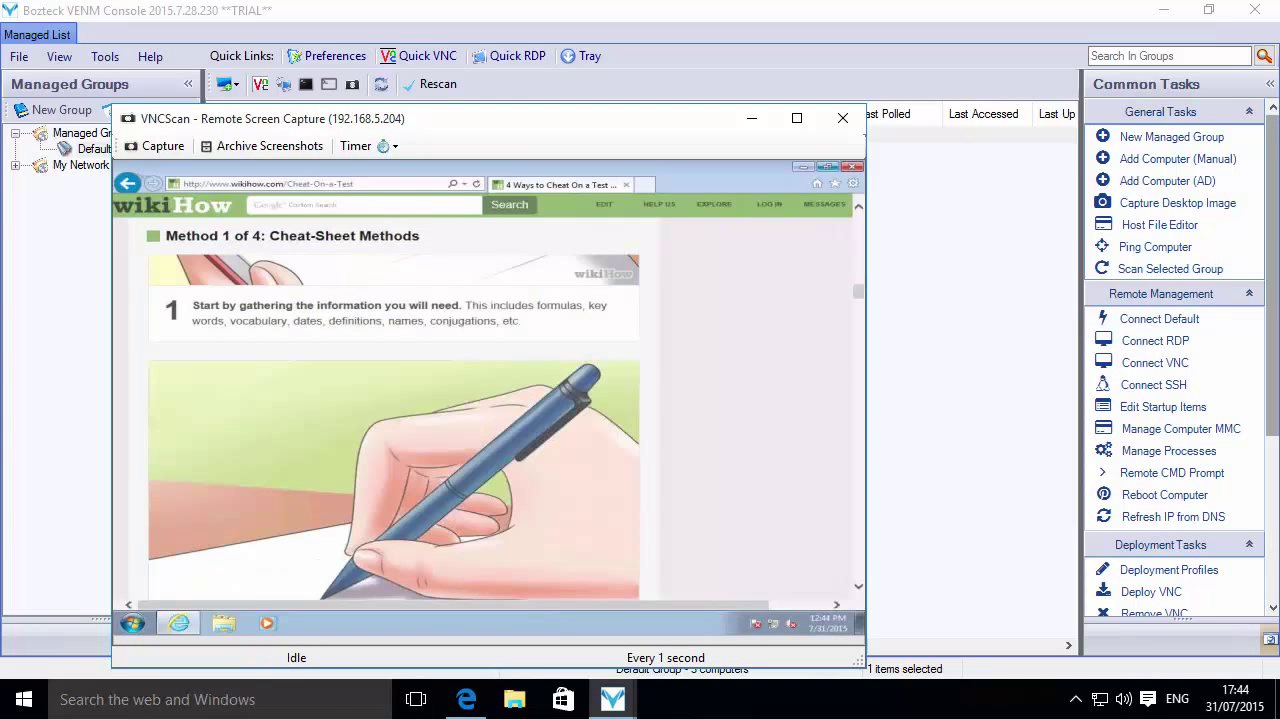
{"action": "scroll", "coordinate": [1175, 360], "scroll_direction": "down", "scroll_amount": 5}
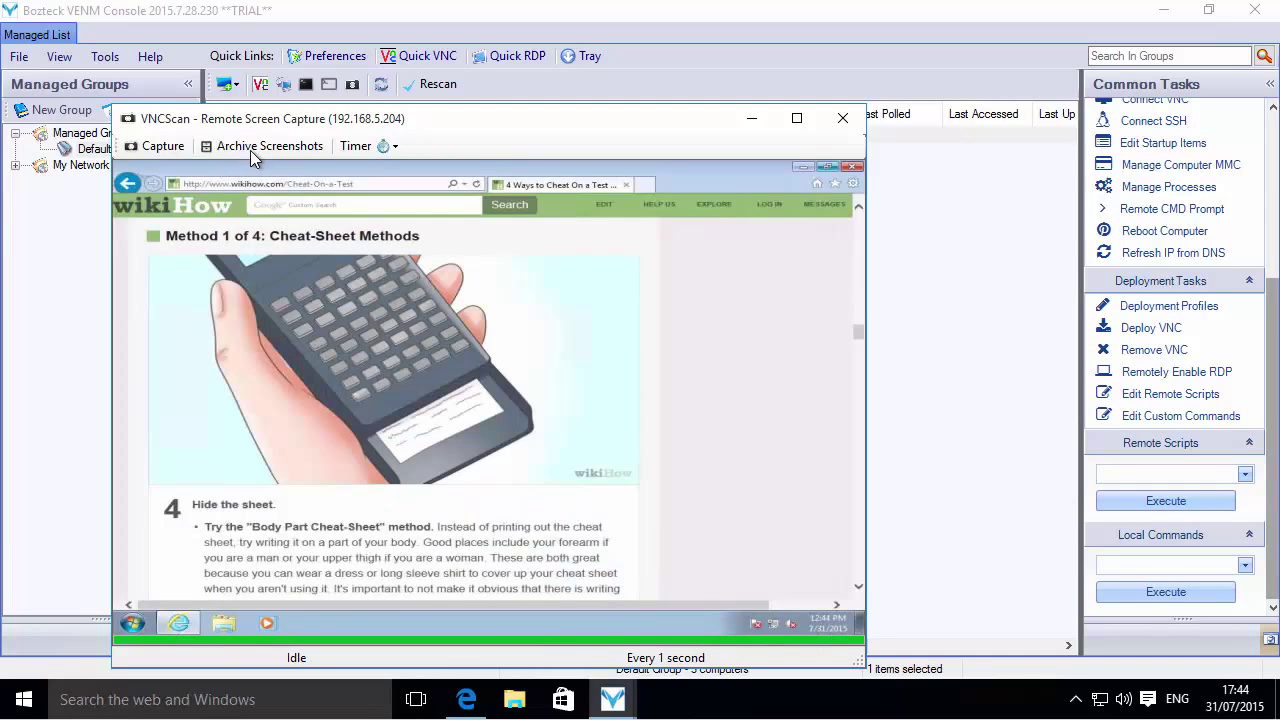
Archive the STUDENT1-PC screenshots to a new folder named Busted inside Documents\VENM.
{"action": "left_click", "coordinate": [252, 148]}
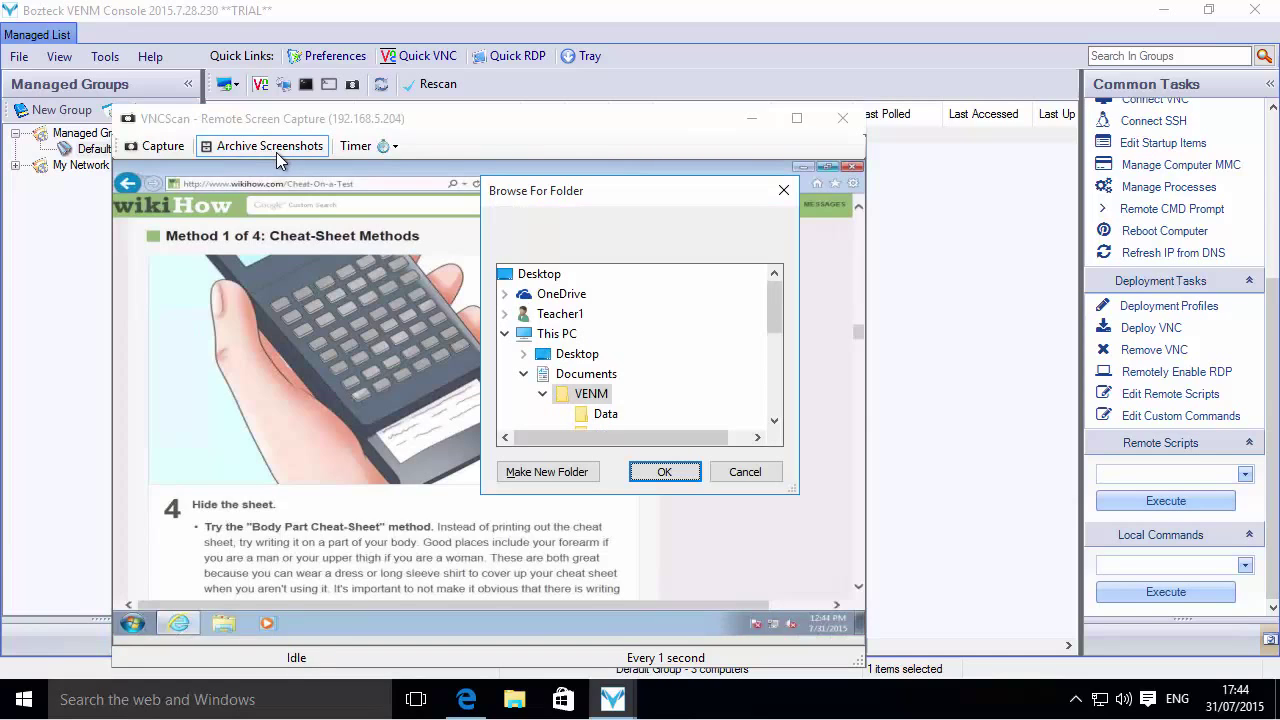
{"action": "left_click", "coordinate": [578, 474]}
{"action": "type", "text": "B"}
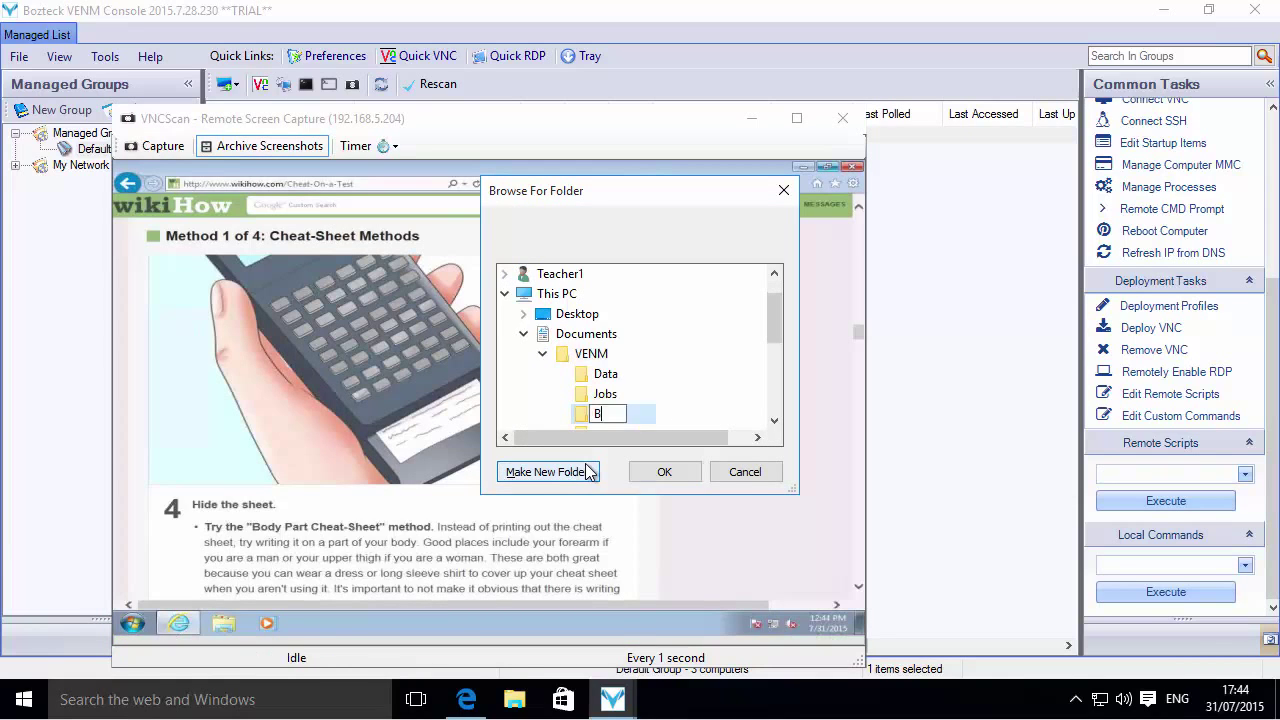
{"action": "type", "text": "usted"}
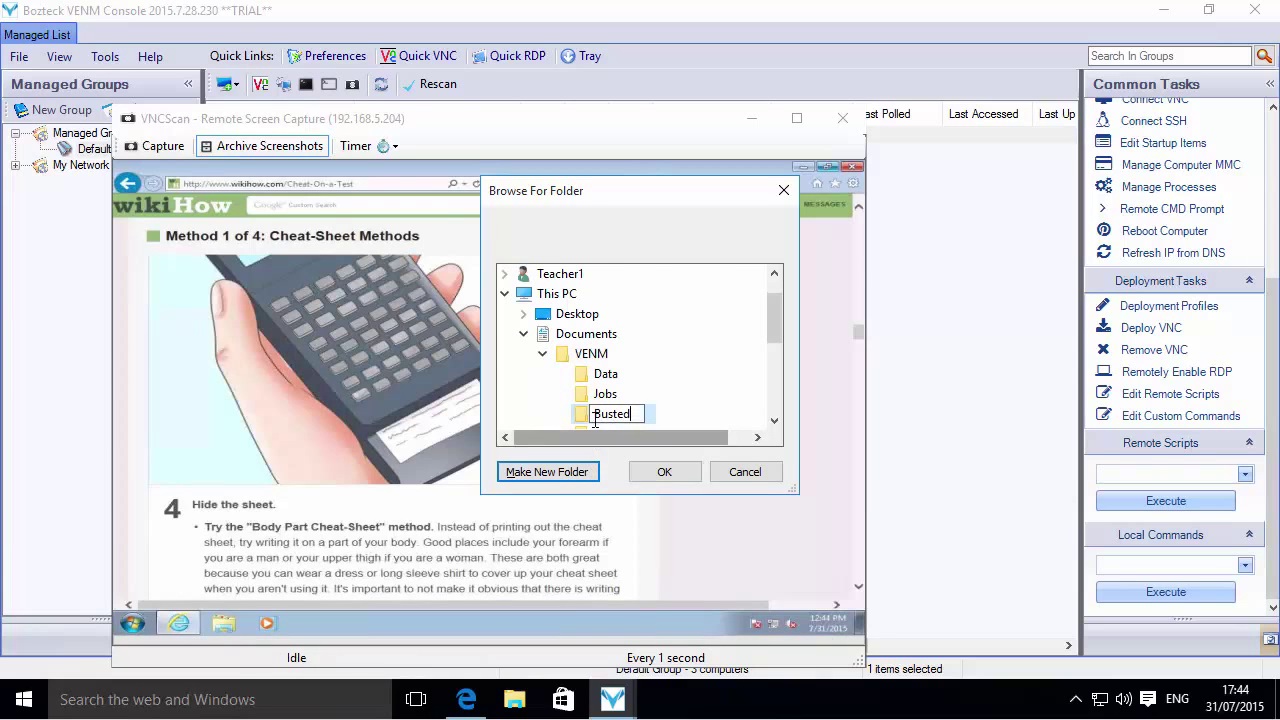
{"action": "key", "text": "Escape"}
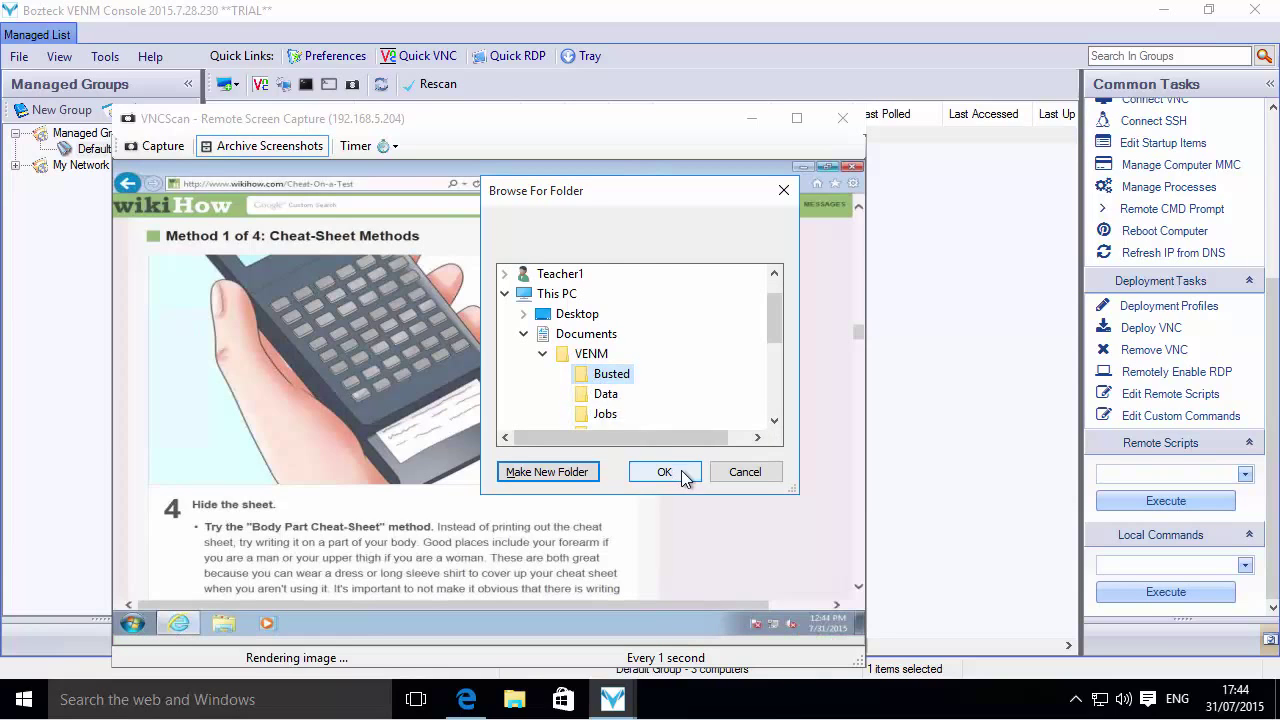
{"action": "left_click", "coordinate": [664, 471]}
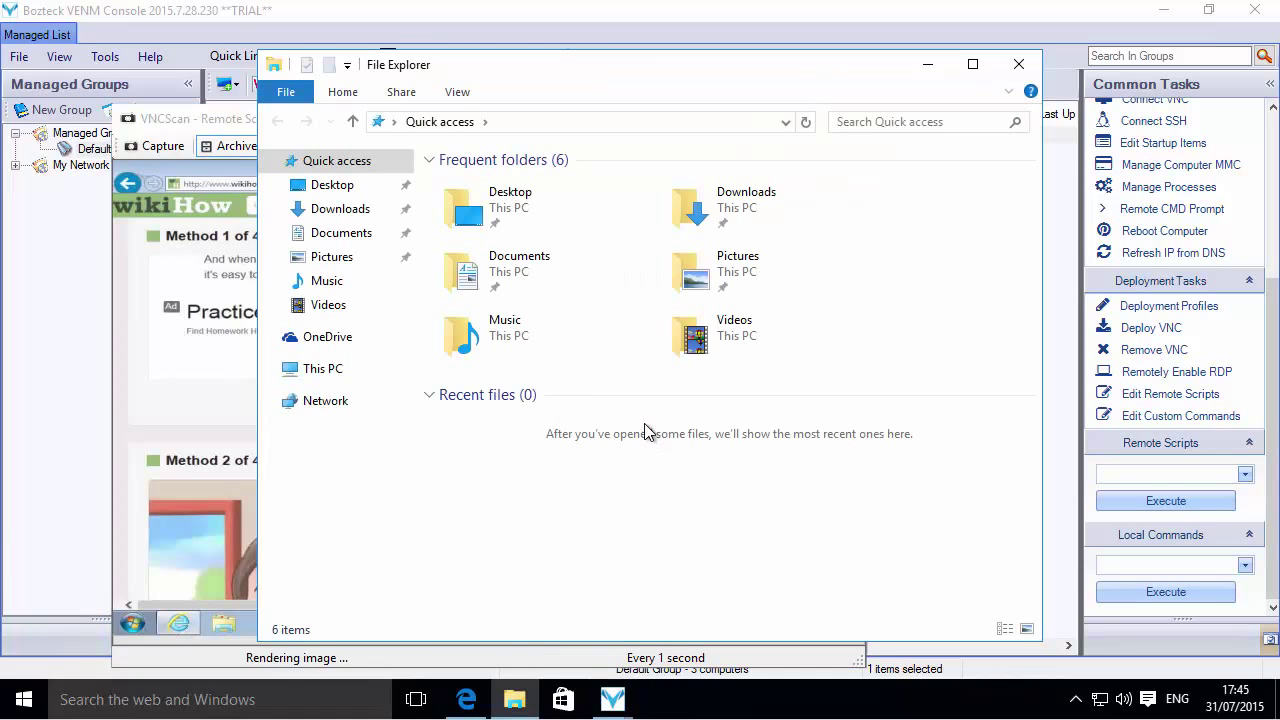
Review the archived screenshots in File Explorer under Documents\VENM\Busted\192.168.5.204, then close the folder window.
{"action": "double_click", "coordinate": [488, 276]}
{"action": "double_click", "coordinate": [479, 182]}
{"action": "double_click", "coordinate": [484, 186]}
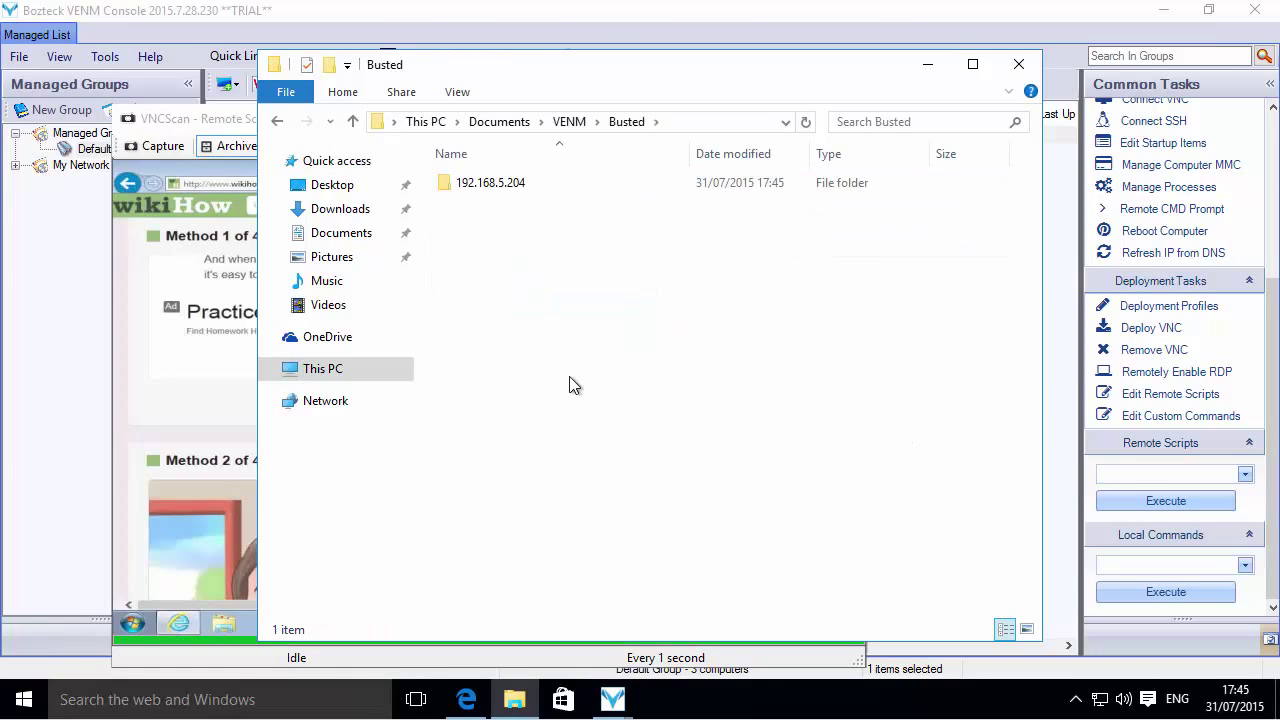
{"action": "double_click", "coordinate": [492, 188]}
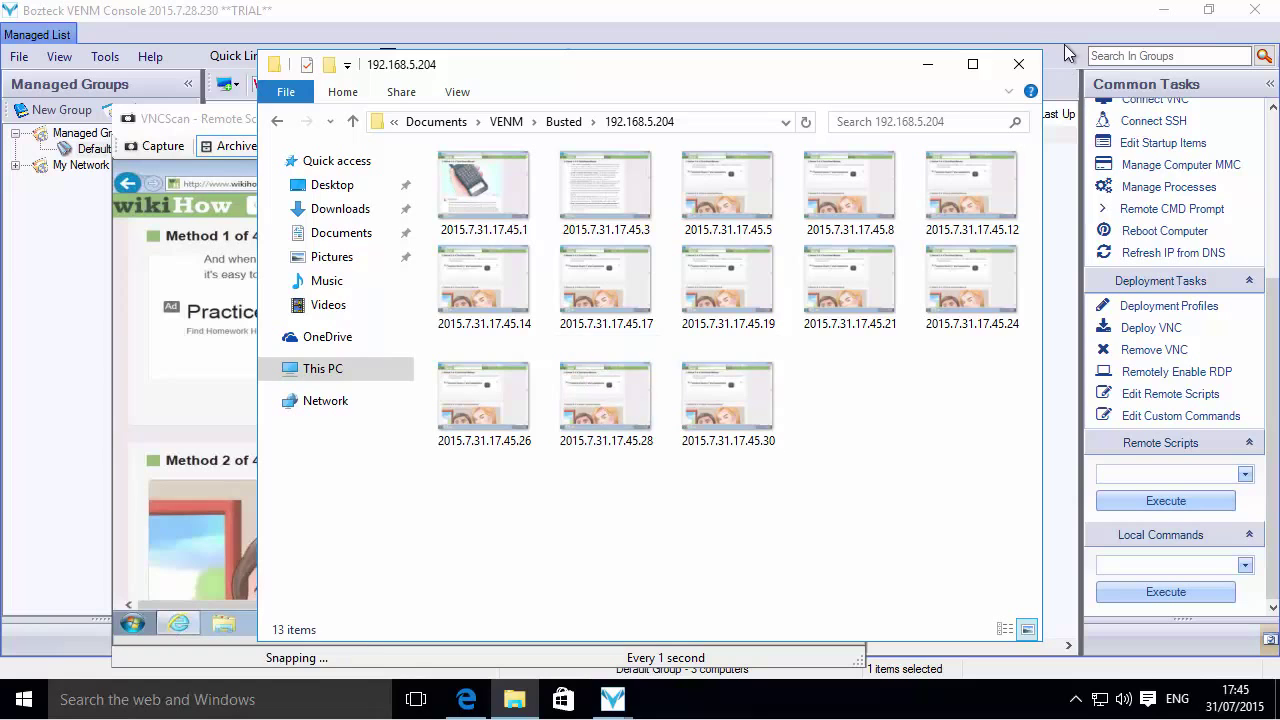
{"action": "left_click", "coordinate": [1016, 66]}
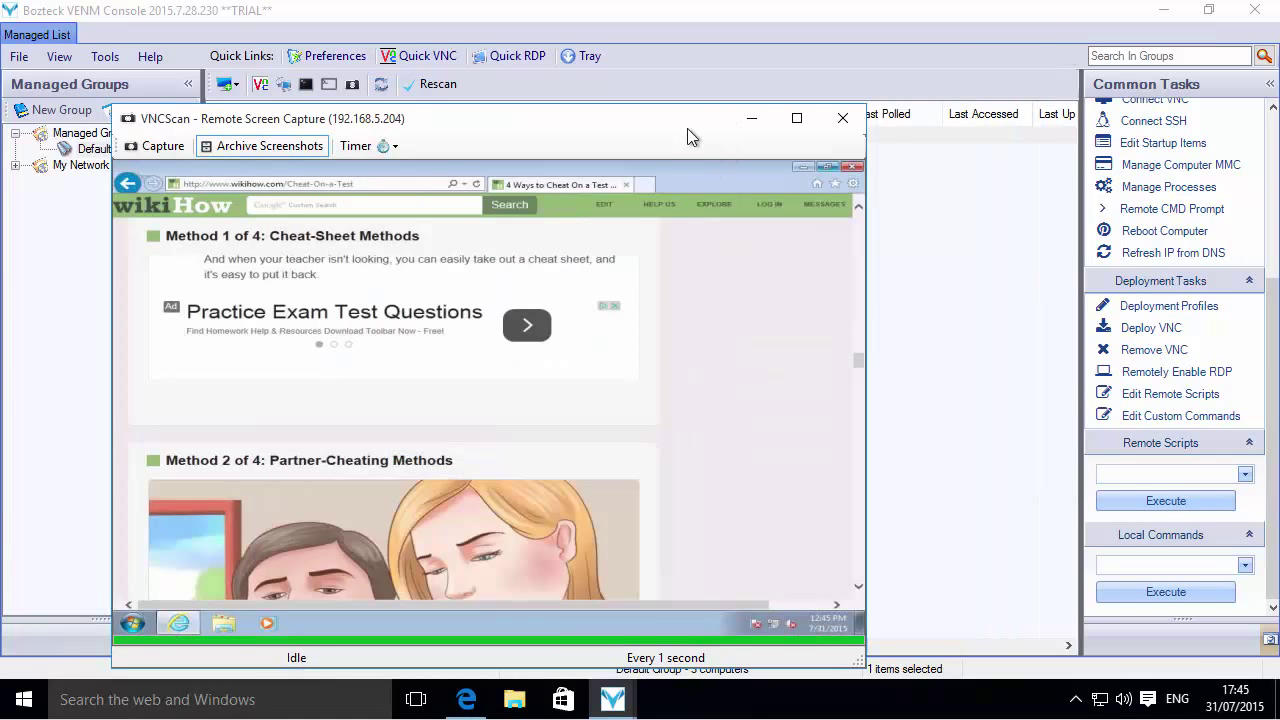
Close the STUDENT1-PC screen capture and open a remote screen capture of STUDENT2-PC.
{"action": "left_click_drag", "start_coordinate": [681, 138], "coordinate": [679, 152]}
{"action": "left_click", "coordinate": [728, 138]}
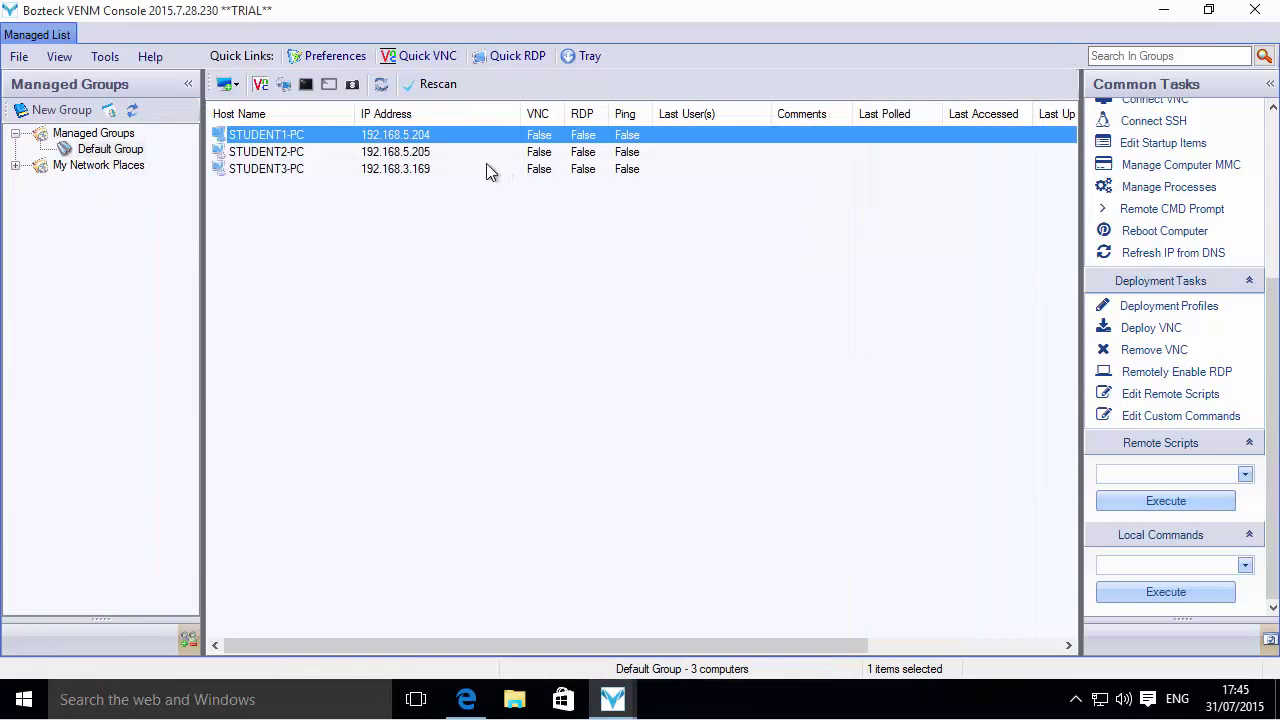
{"action": "left_click", "coordinate": [263, 158]}
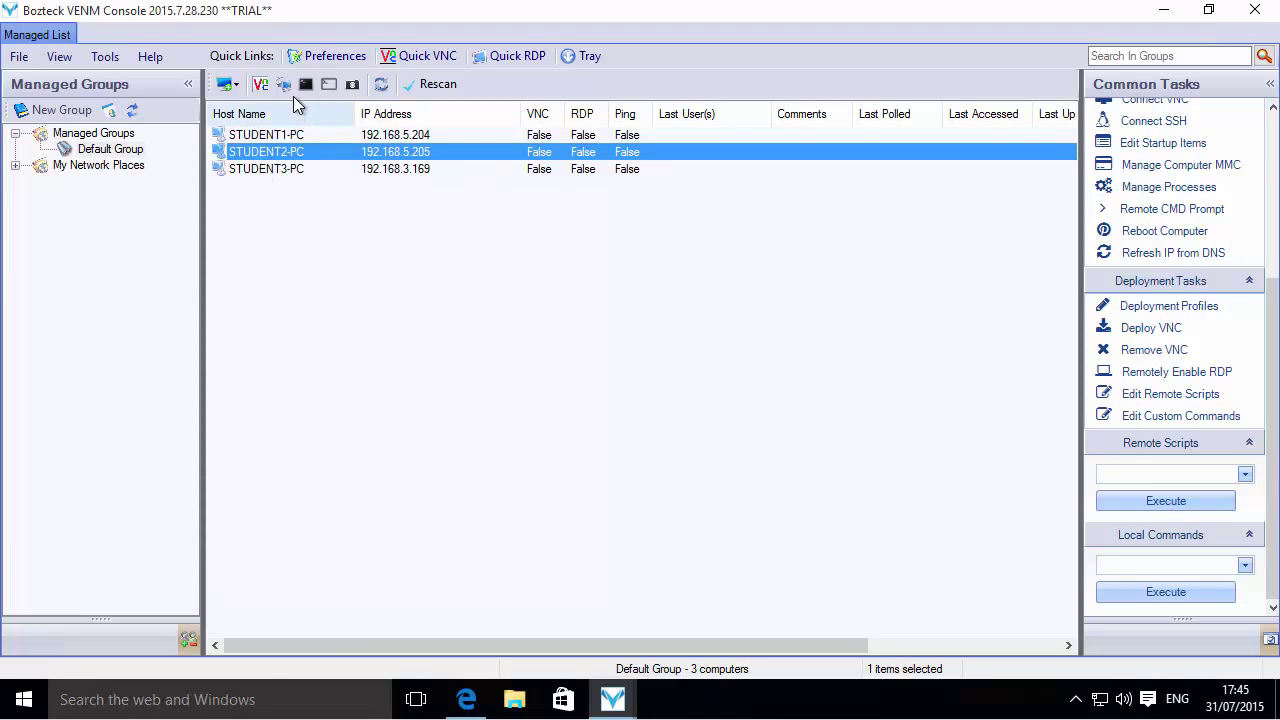
{"action": "left_click", "coordinate": [352, 84]}
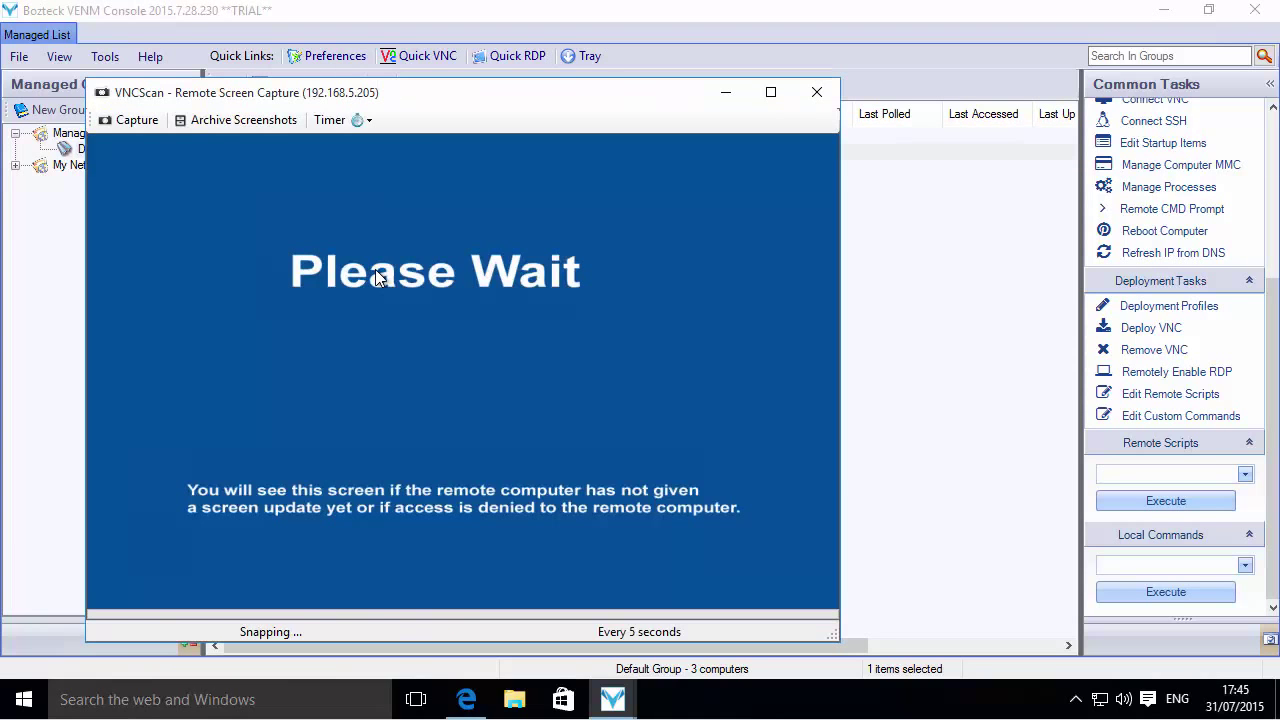
Set the STUDENT2-PC capture timer first to 1 second and finally to Continuous, and close the capture window.
{"action": "left_click", "coordinate": [360, 120]}
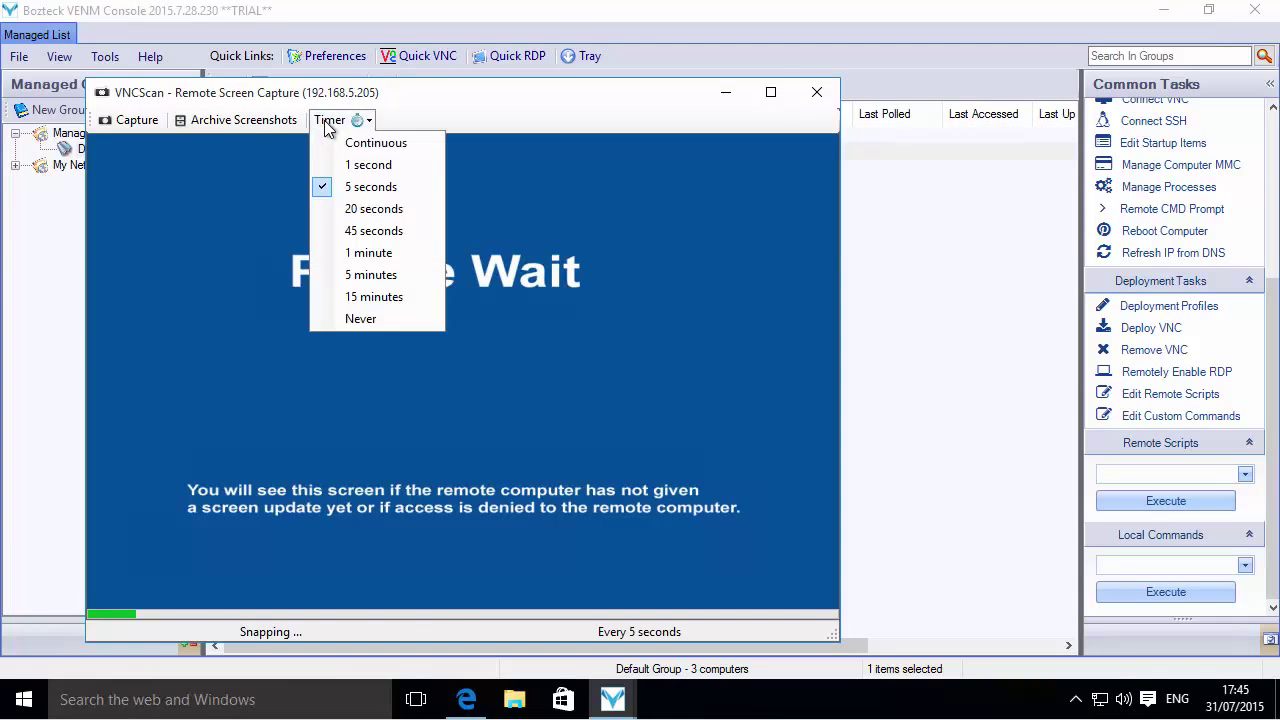
{"action": "left_click", "coordinate": [370, 166]}
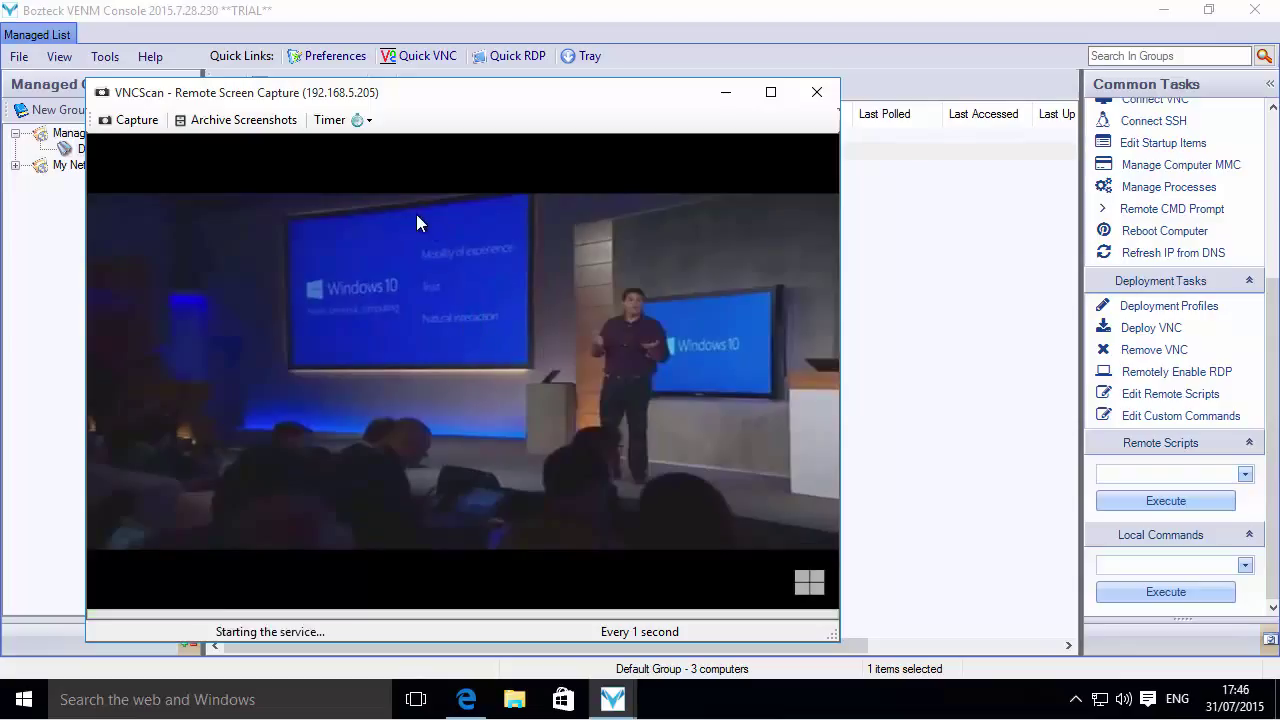
{"action": "left_click", "coordinate": [367, 121]}
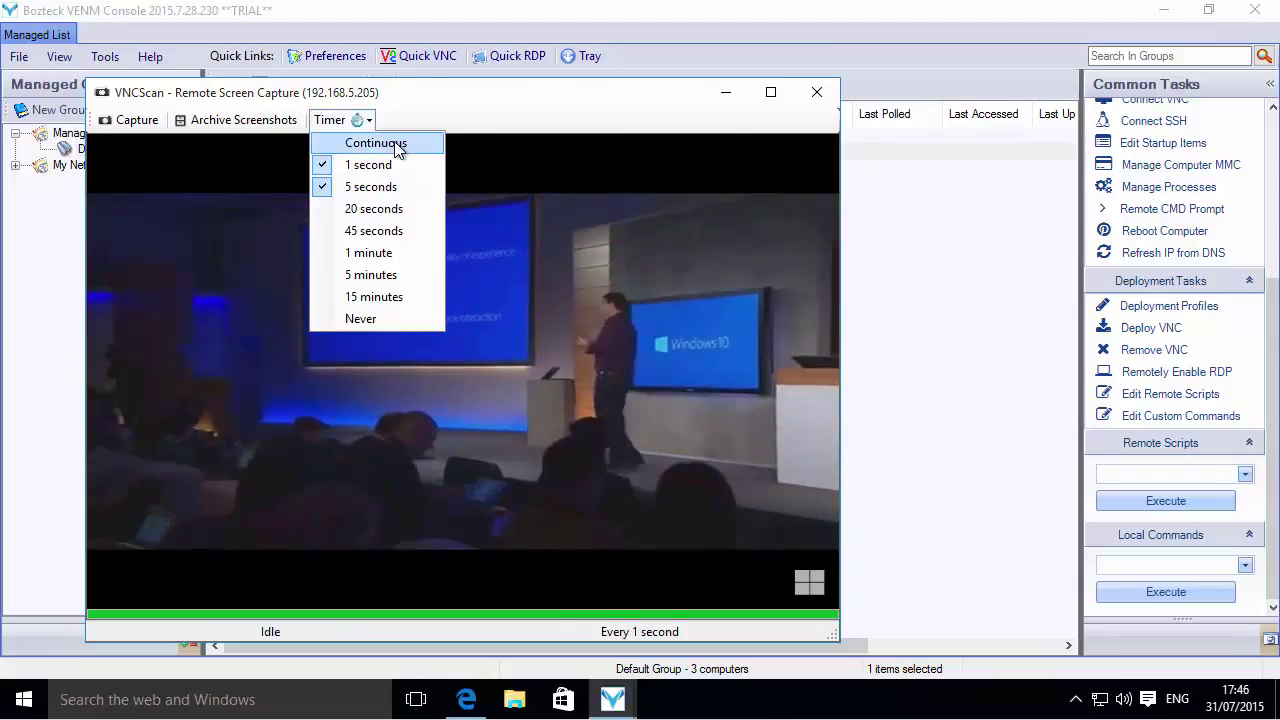
{"action": "left_click", "coordinate": [375, 143]}
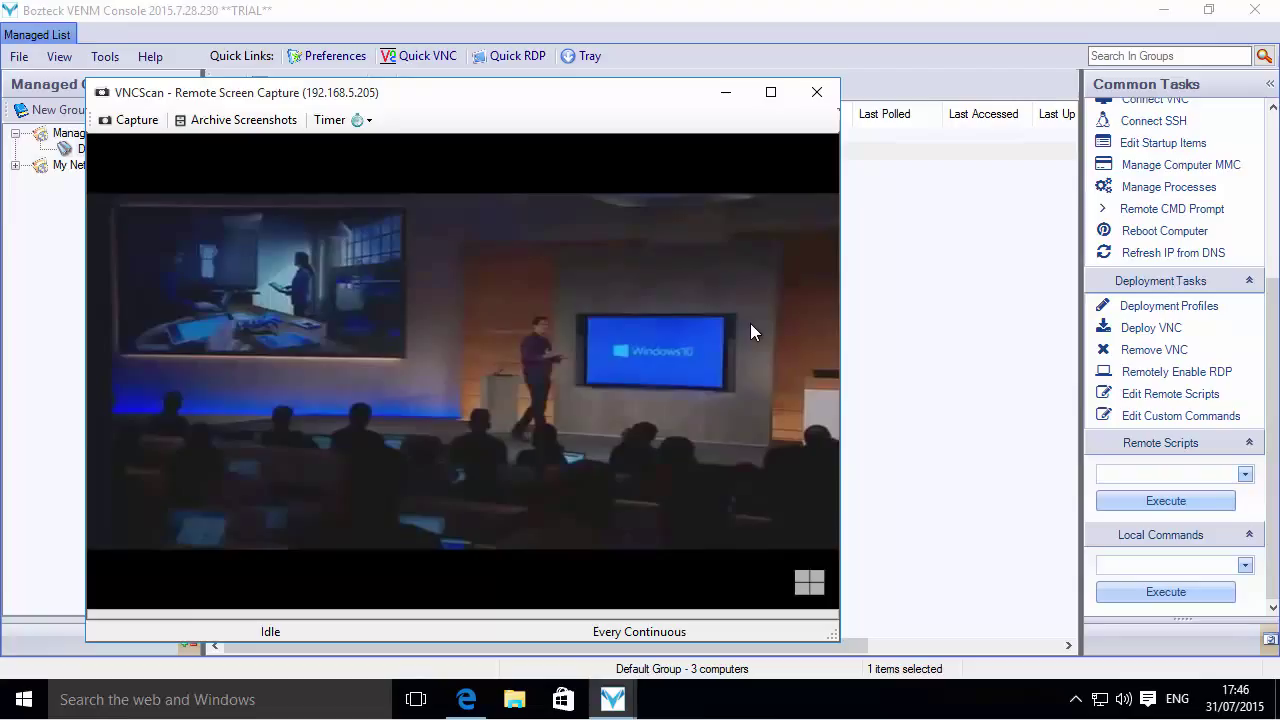
{"action": "left_click", "coordinate": [817, 95]}
View STUDENT3-PC in a remote screen capture with the timer set to 1 second, and close the capture window.
{"action": "left_click", "coordinate": [272, 168]}
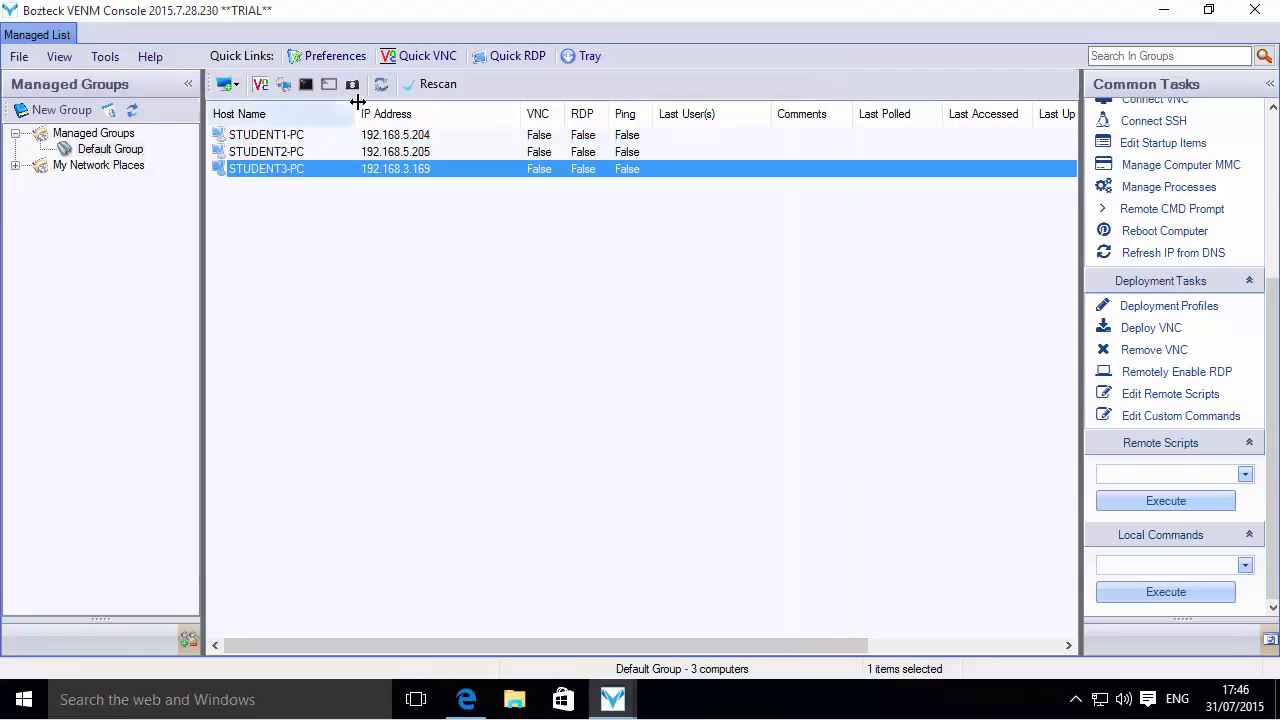
{"action": "left_click", "coordinate": [352, 86]}
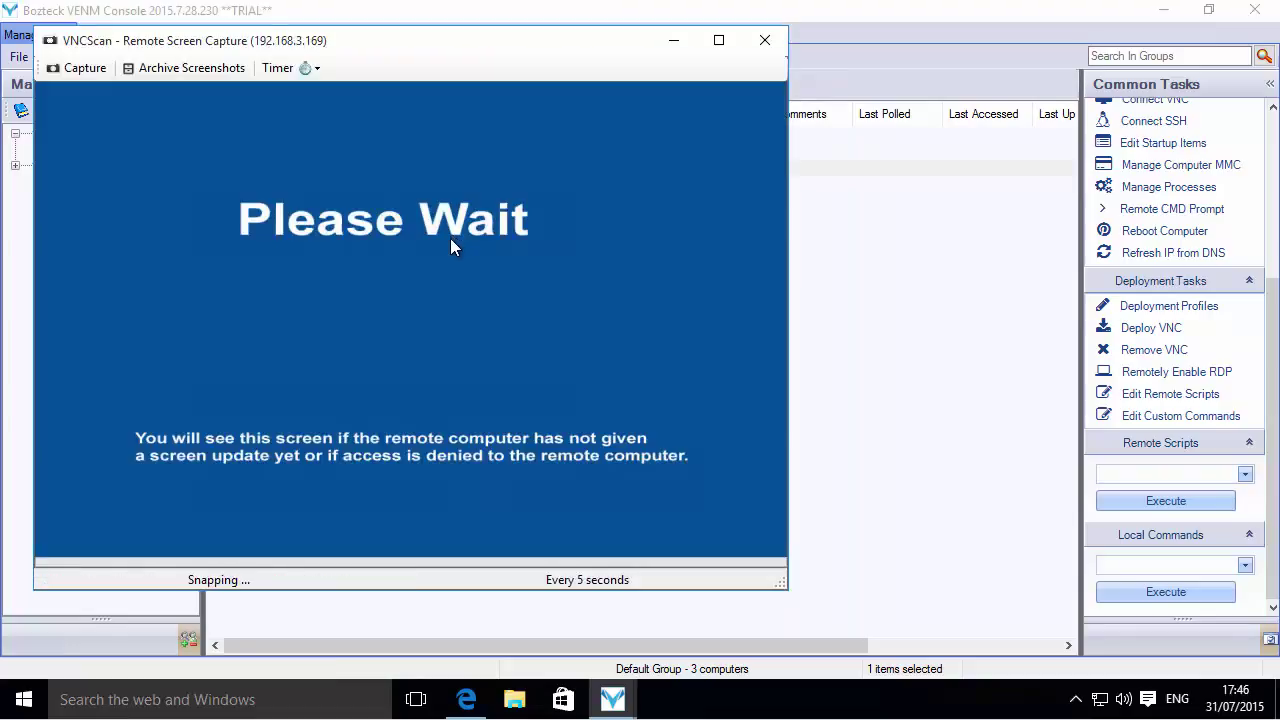
{"action": "left_click", "coordinate": [278, 67]}
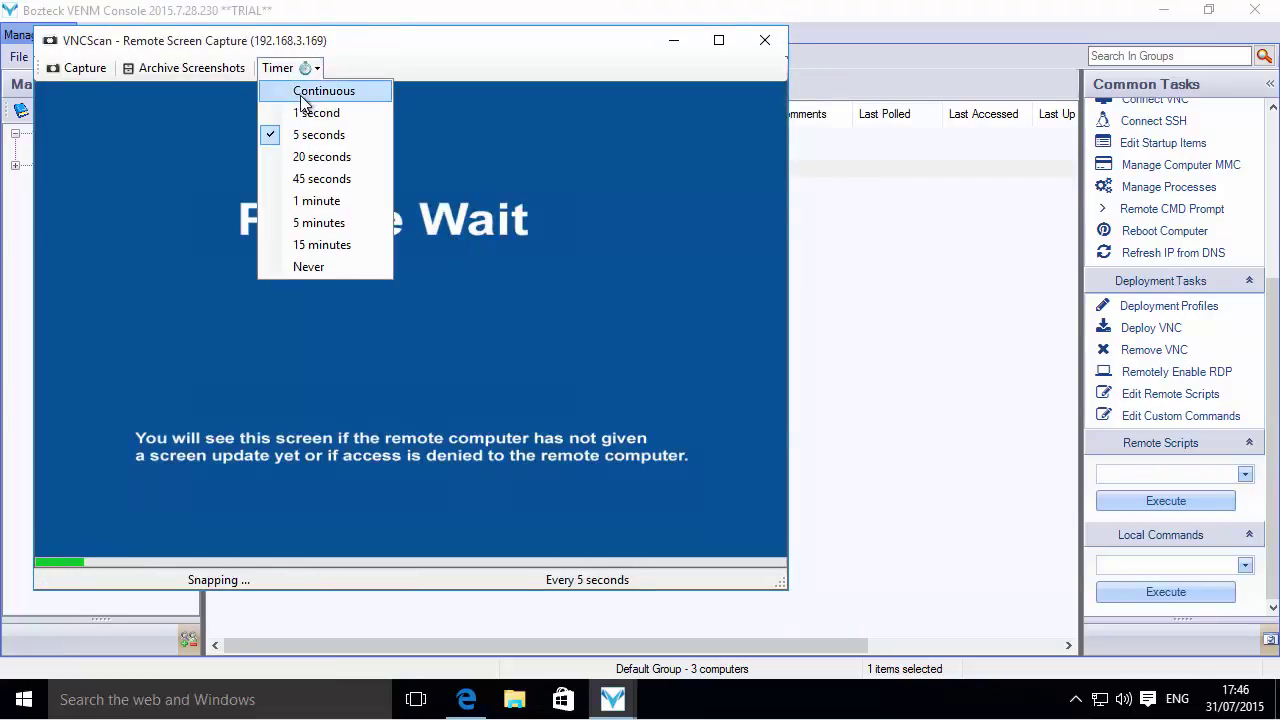
{"action": "left_click", "coordinate": [310, 112]}
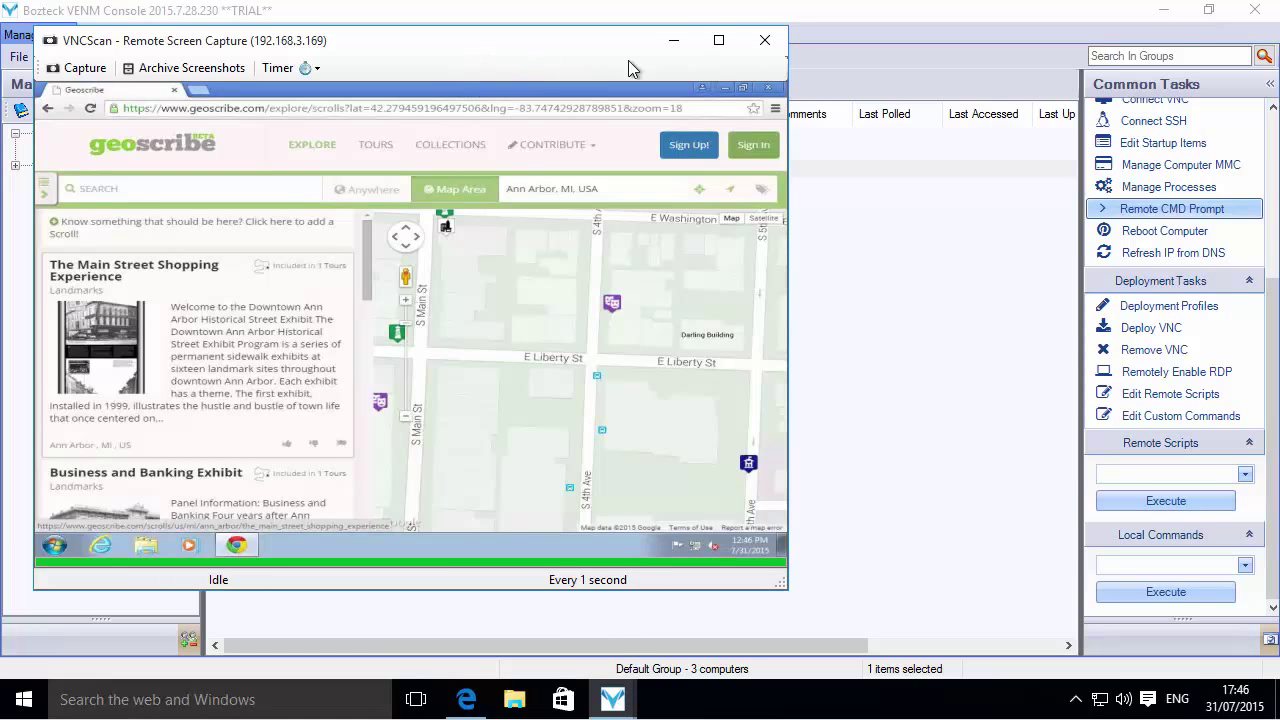
{"action": "left_click_drag", "start_coordinate": [549, 39], "coordinate": [683, 47]}
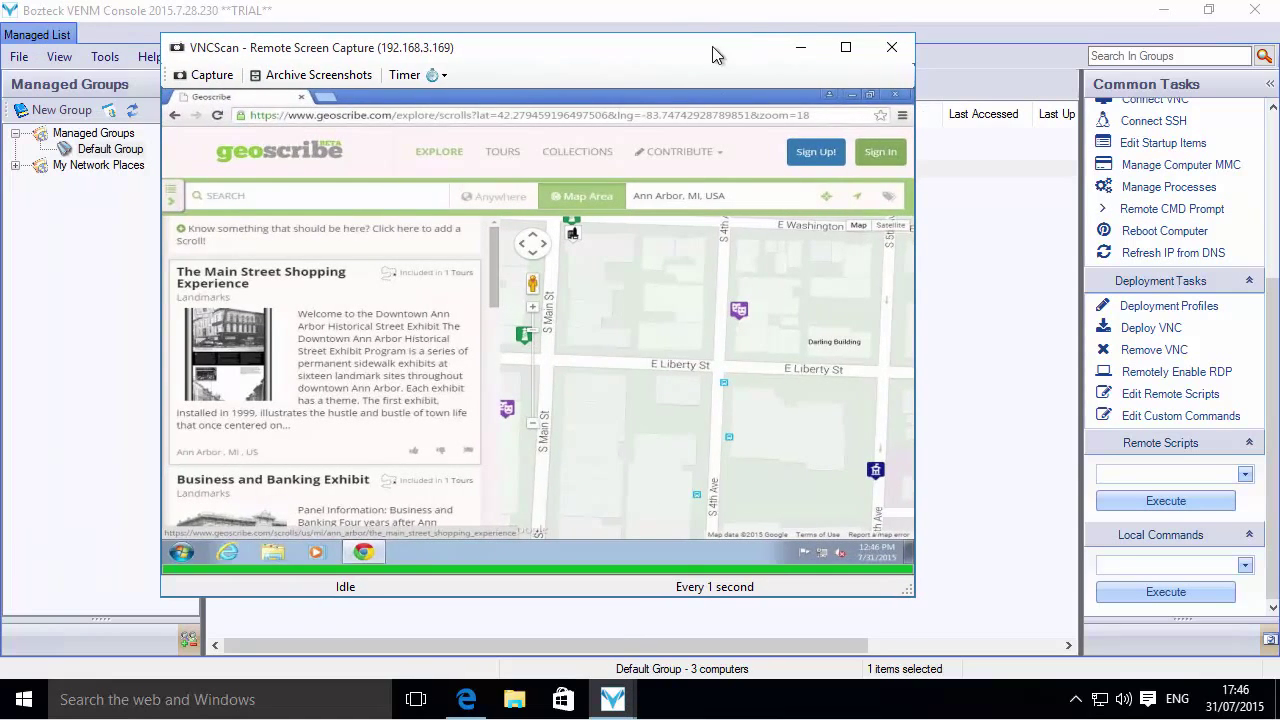
{"action": "left_click", "coordinate": [894, 48]}
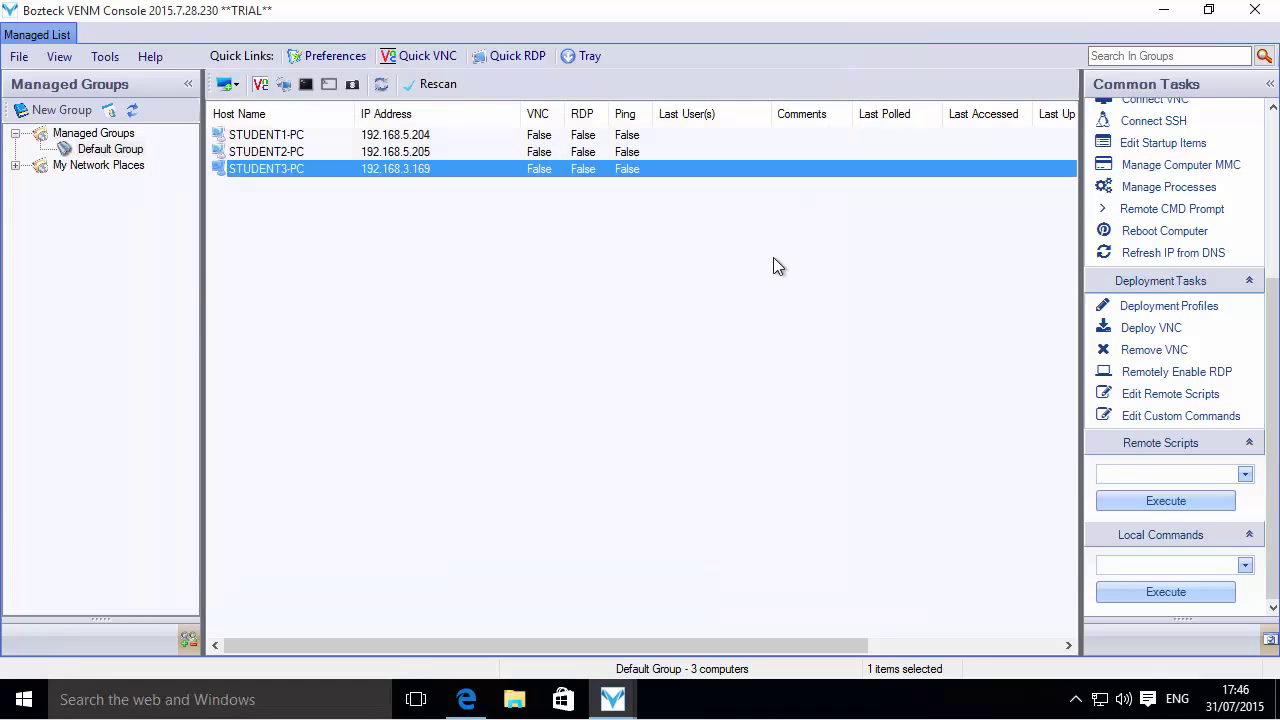
Add the thumbnails of STUDENT1-PC, STUDENT2-PC and STUDENT3-PC to a new thumbnails tab named Room 203.
{"action": "left_click", "coordinate": [258, 136]}
{"action": "left_click", "coordinate": [253, 170], "text": "shift"}
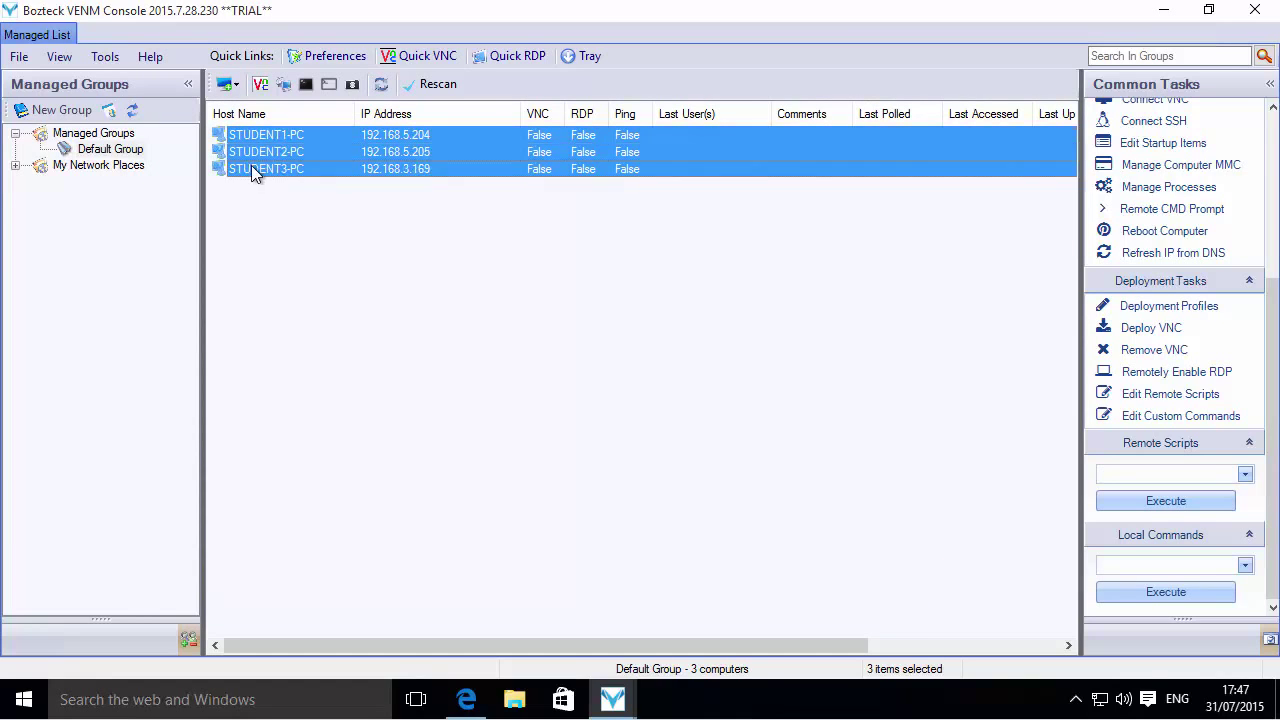
{"action": "right_click", "coordinate": [251, 166]}
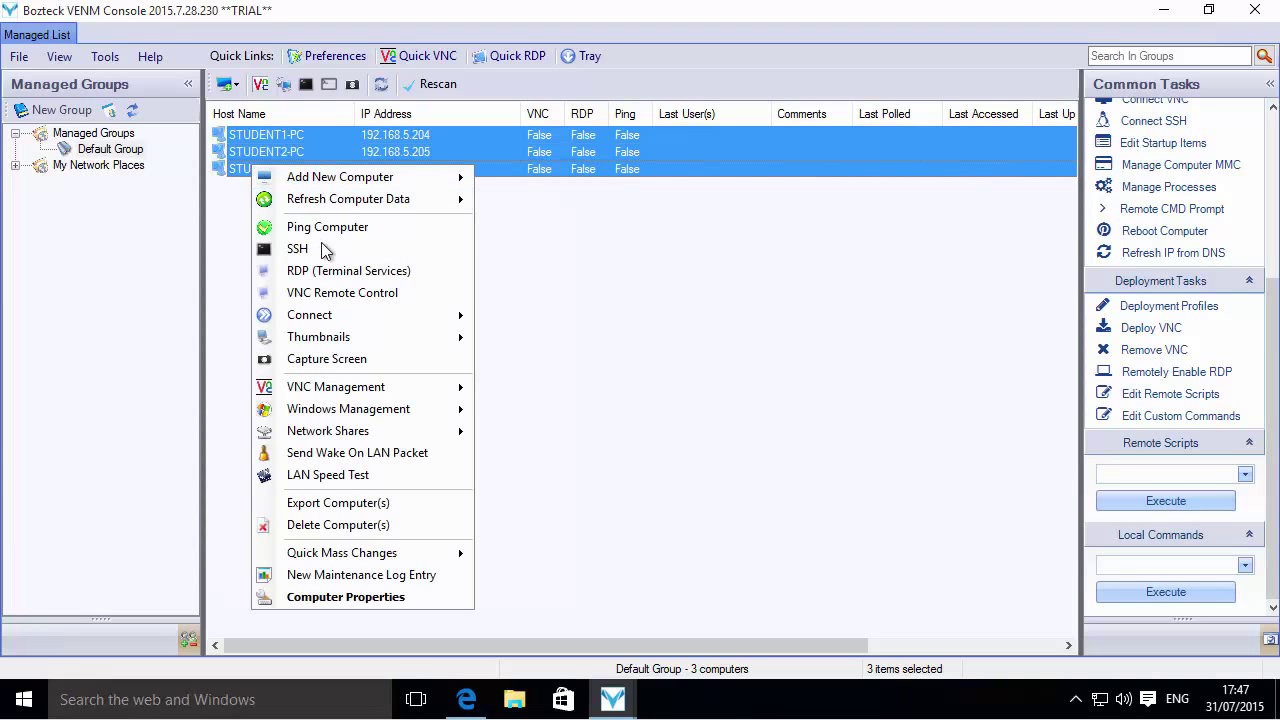
{"action": "mouse_move", "coordinate": [348, 345]}
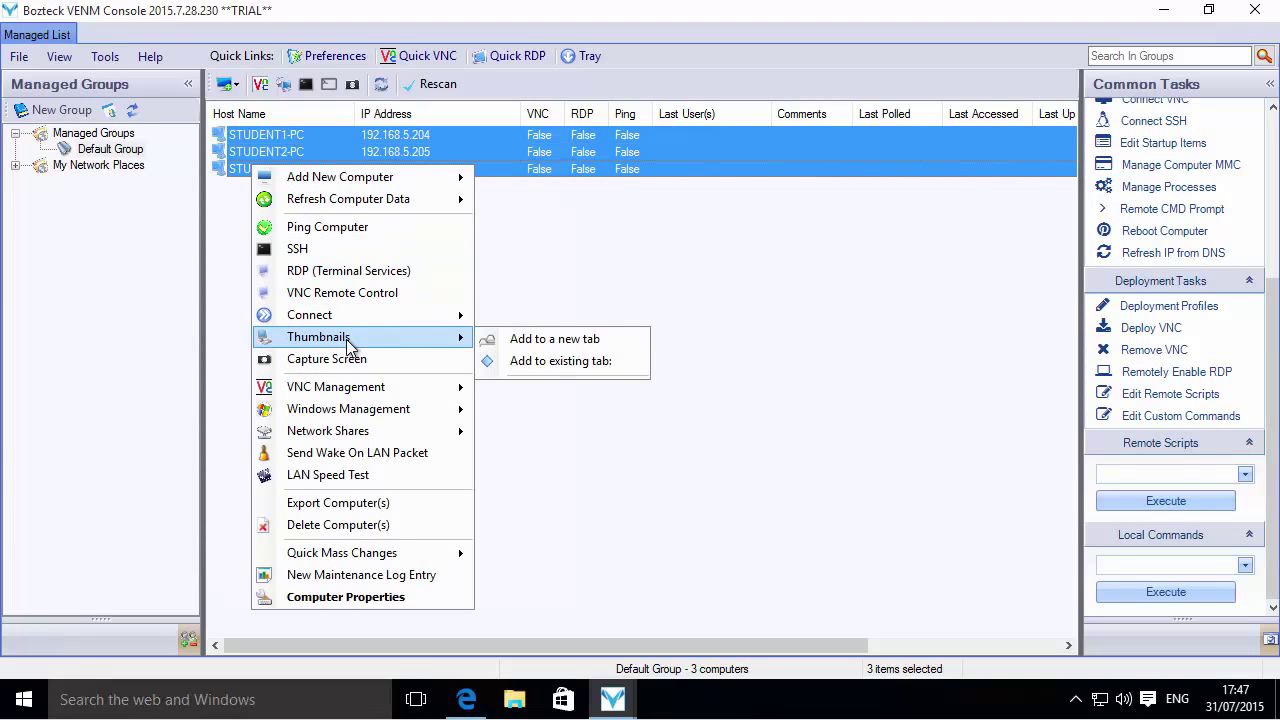
{"action": "left_click", "coordinate": [531, 345]}
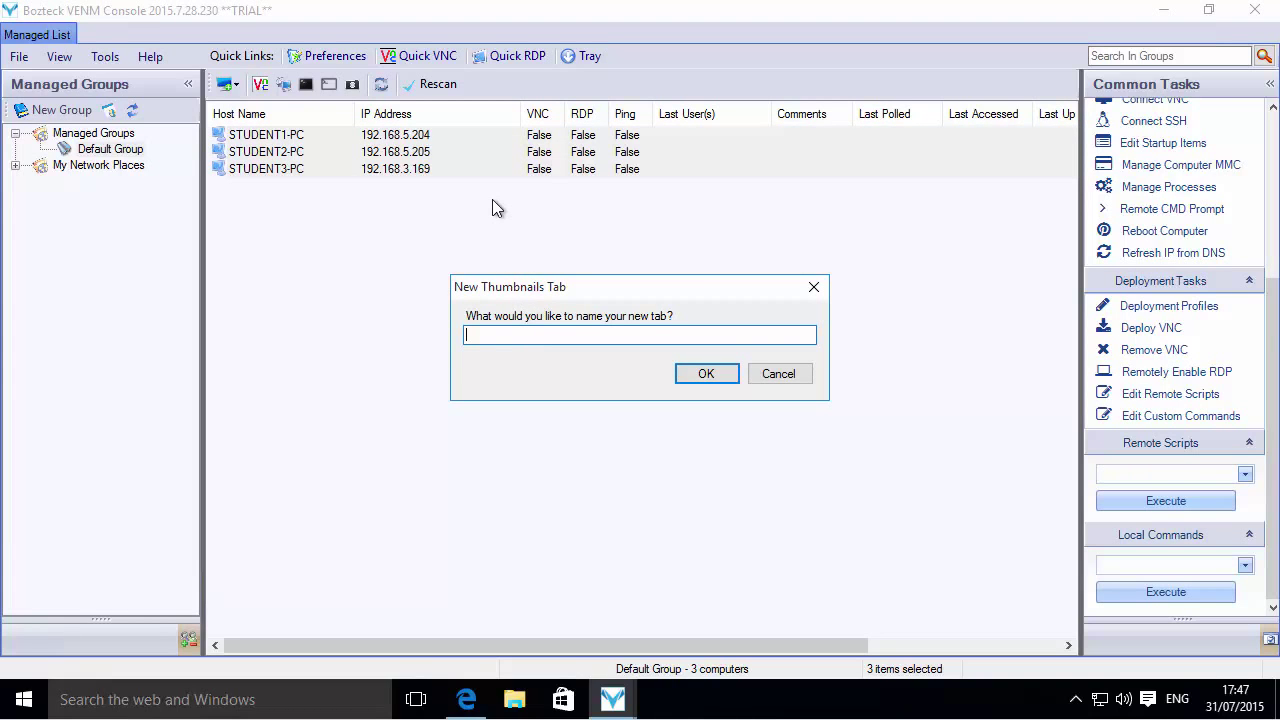
{"action": "type", "text": "Room 203"}
{"action": "left_click", "coordinate": [683, 373]}
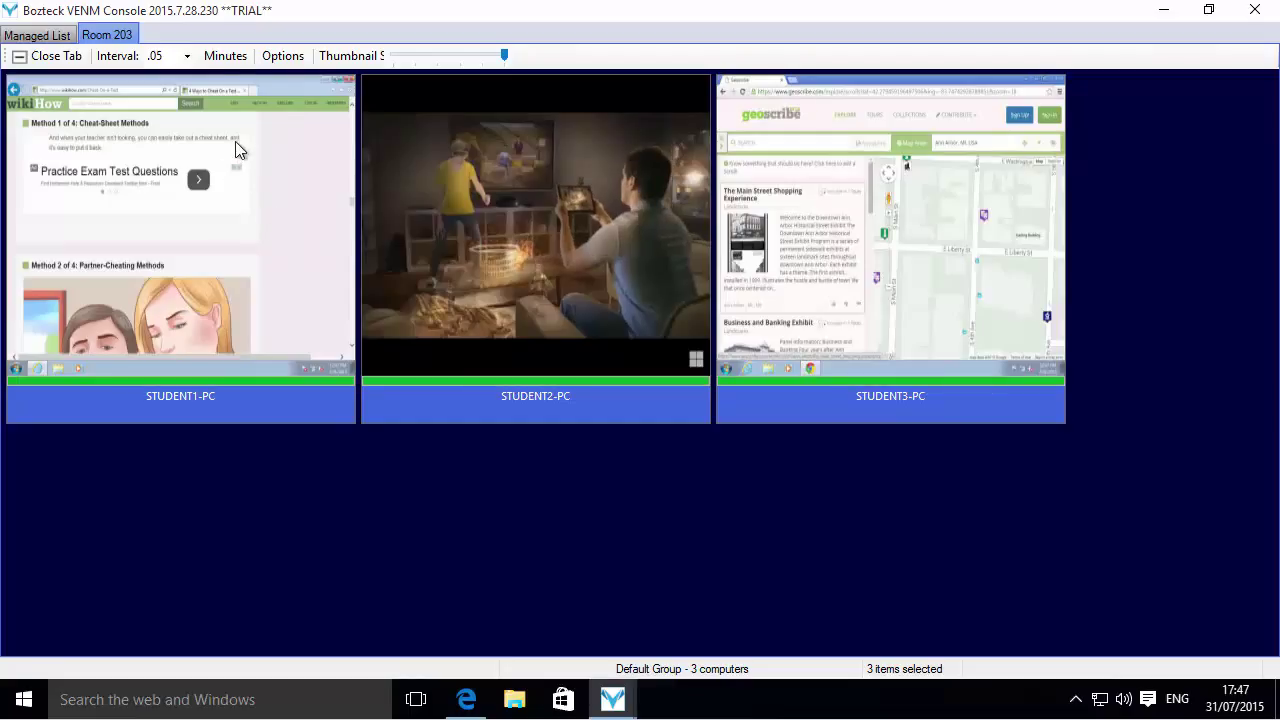
Set the thumbnail refresh interval of the Room 203 tab to 0.02 minutes.
{"action": "left_click", "coordinate": [188, 57]}
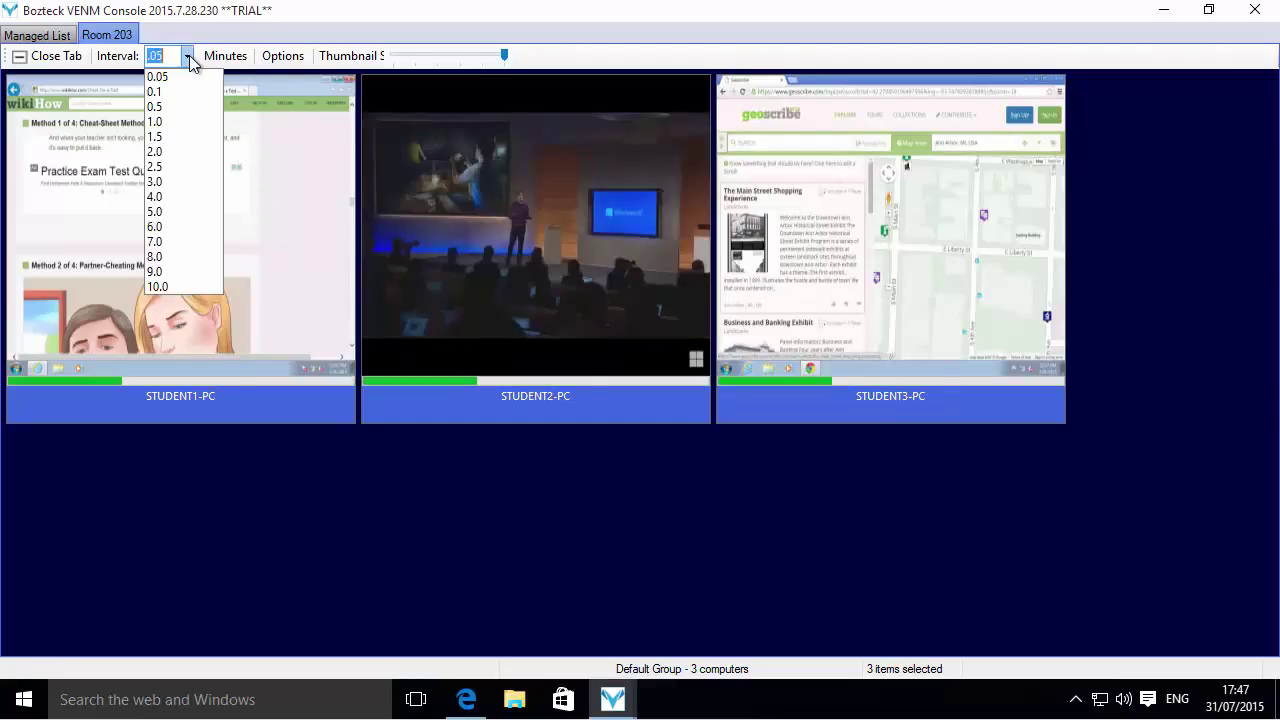
{"action": "left_click", "coordinate": [177, 77]}
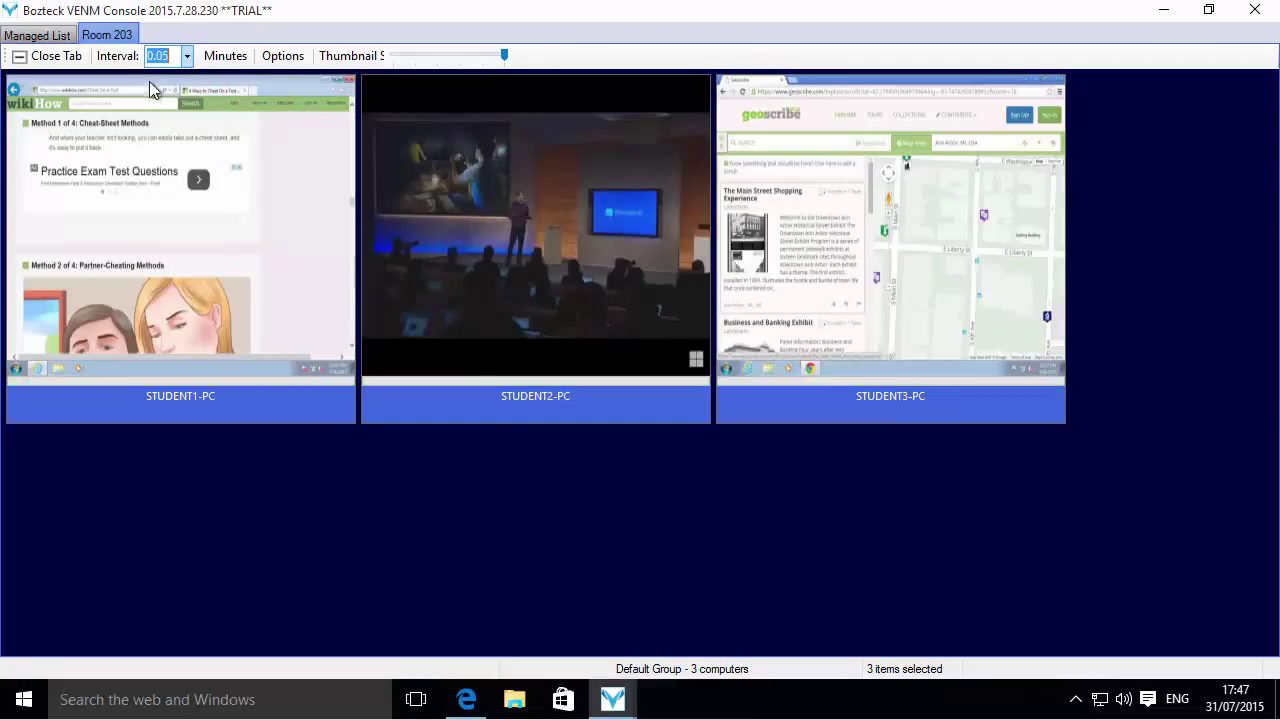
{"action": "left_click", "coordinate": [173, 57]}
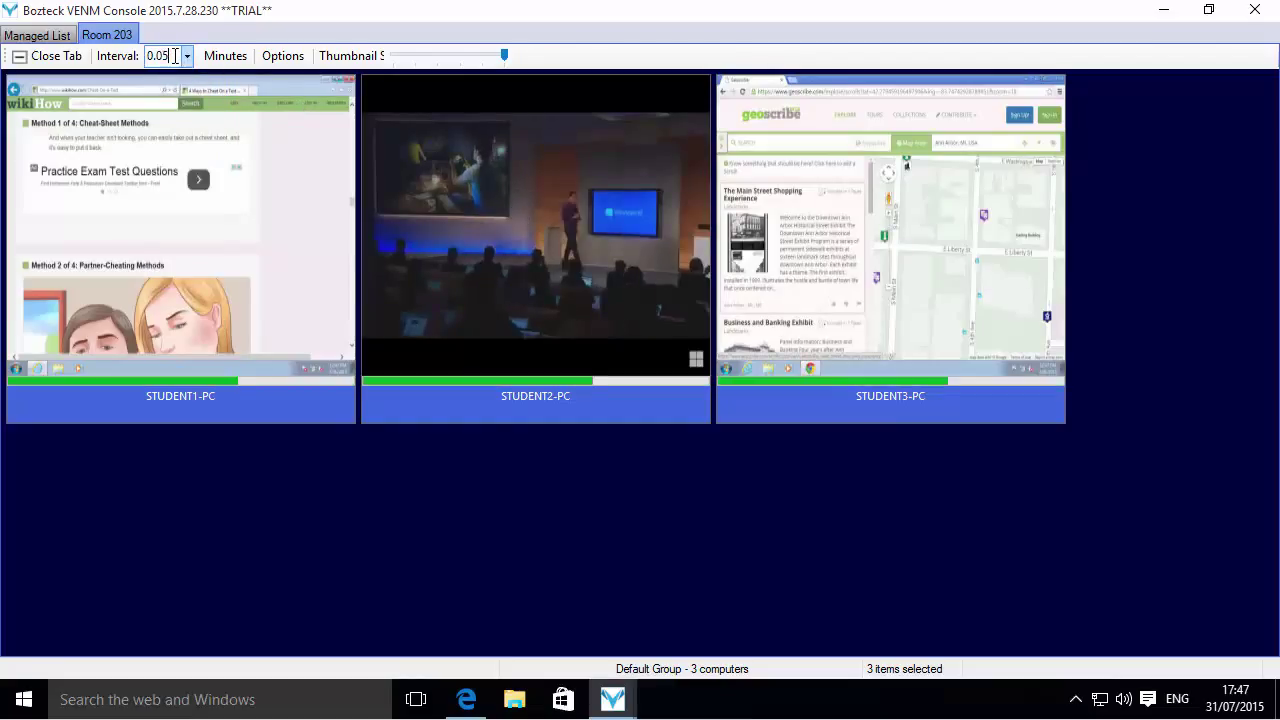
{"action": "type", "text": "2"}
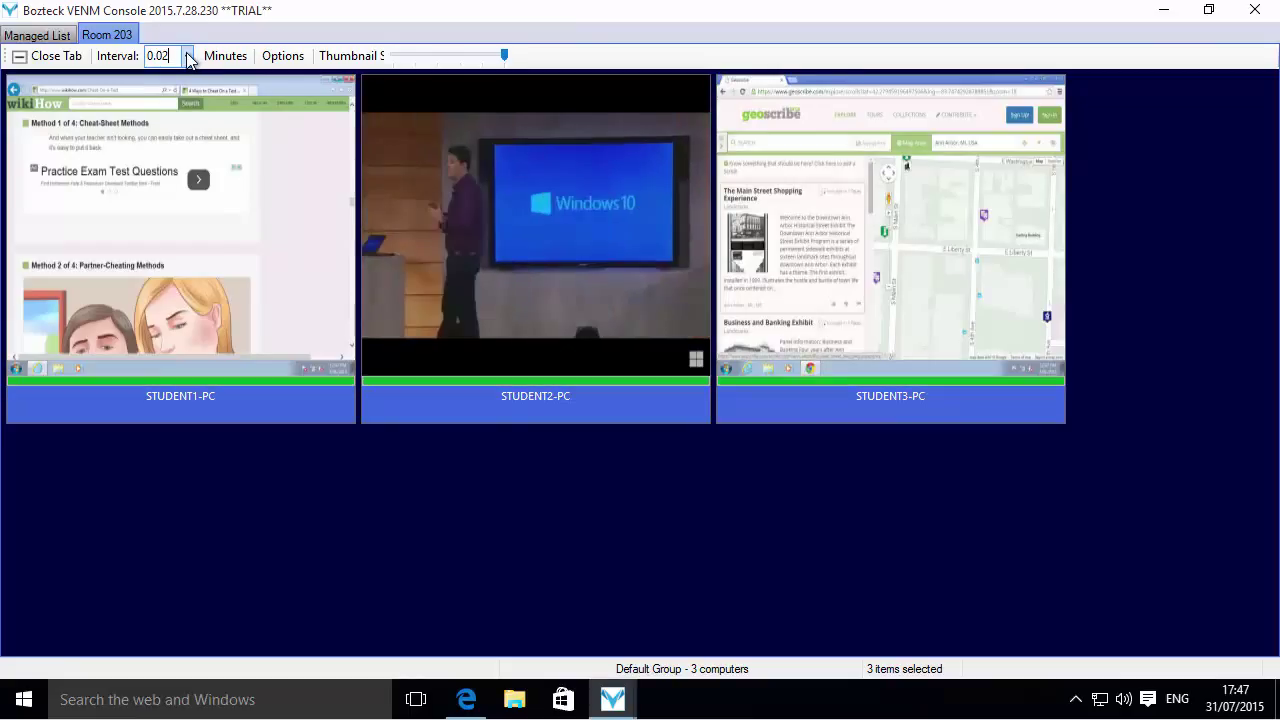
{"action": "left_click", "coordinate": [187, 58]}
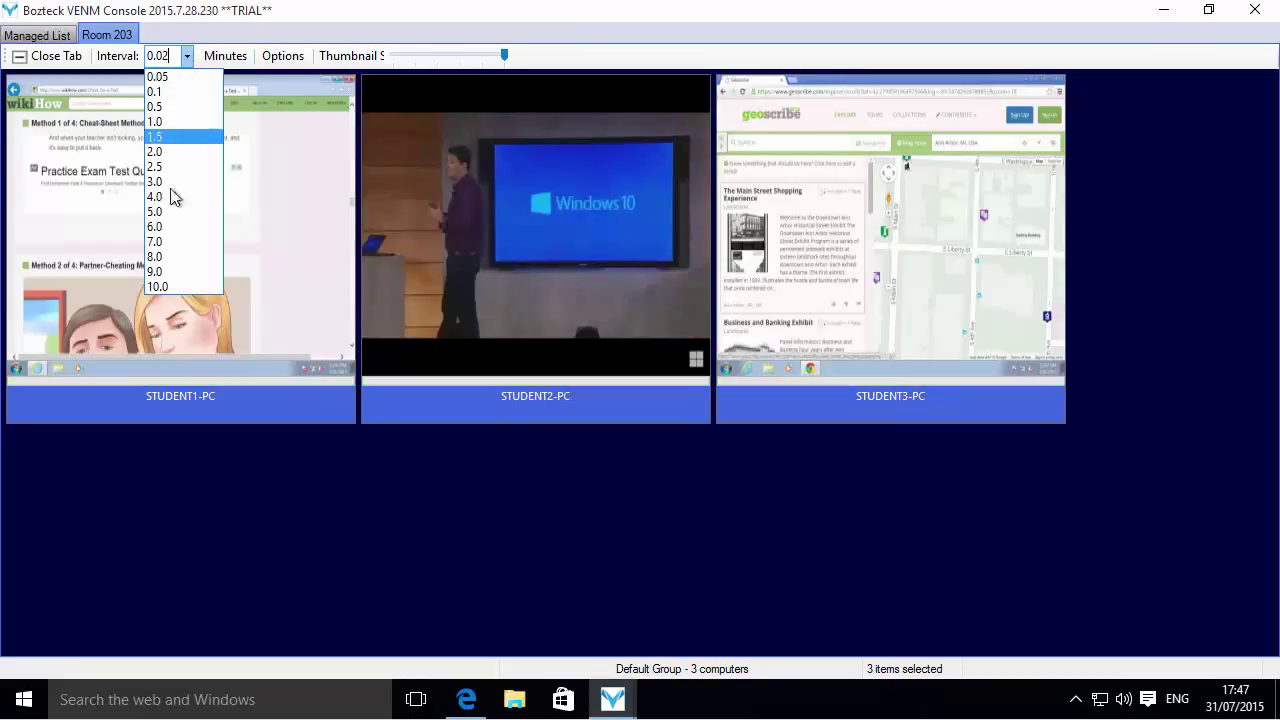
{"action": "left_click", "coordinate": [187, 56]}
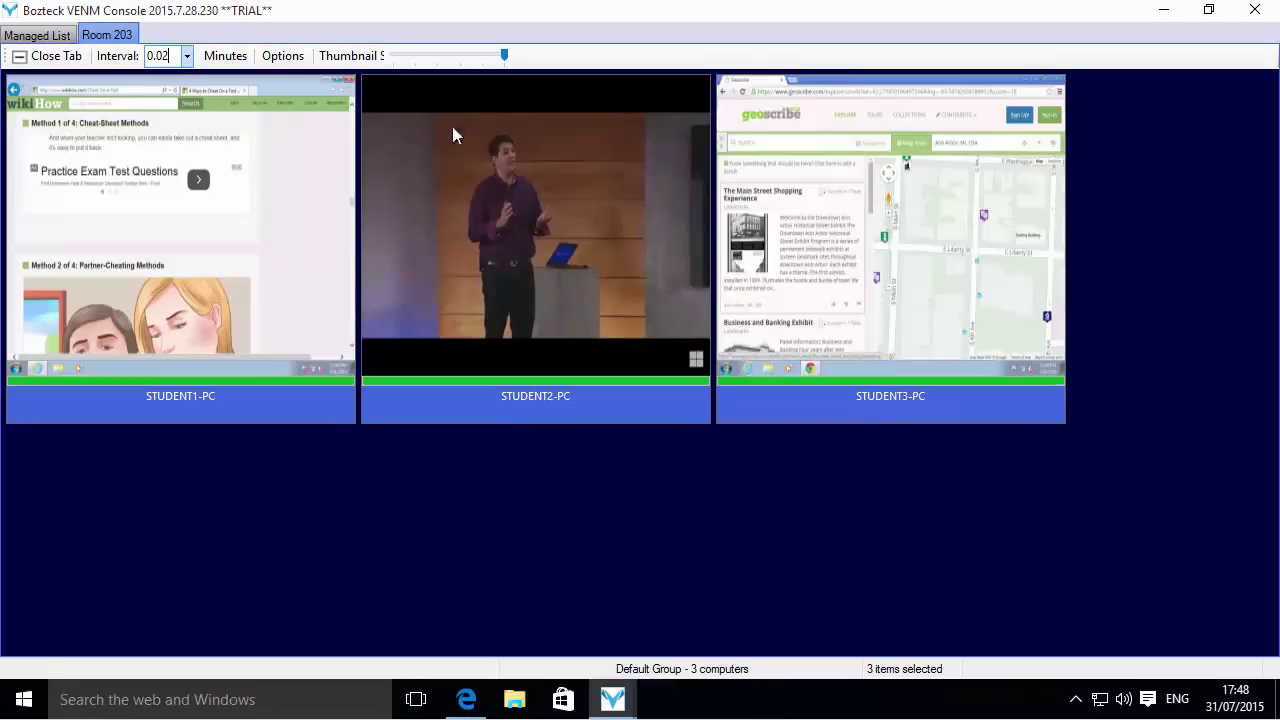
Turn on archiving of screen captures for the STUDENT2-PC thumbnail.
{"action": "right_click", "coordinate": [491, 165]}
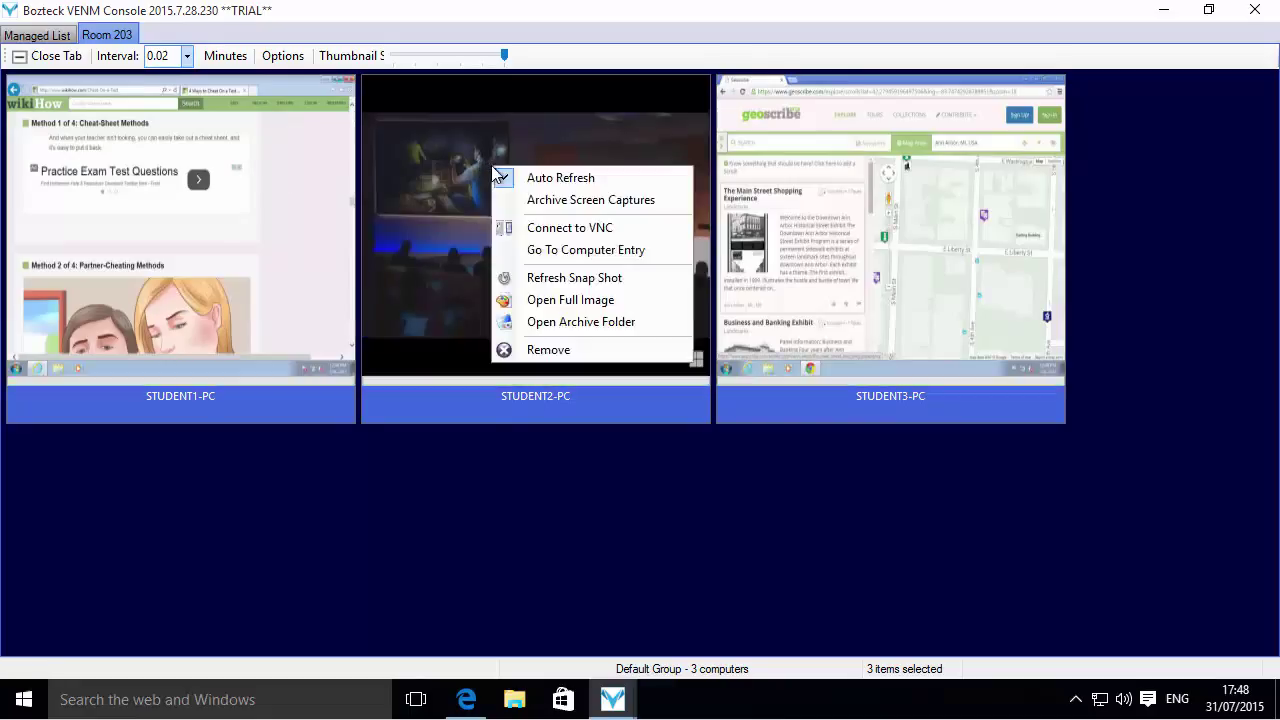
{"action": "left_click", "coordinate": [603, 203]}
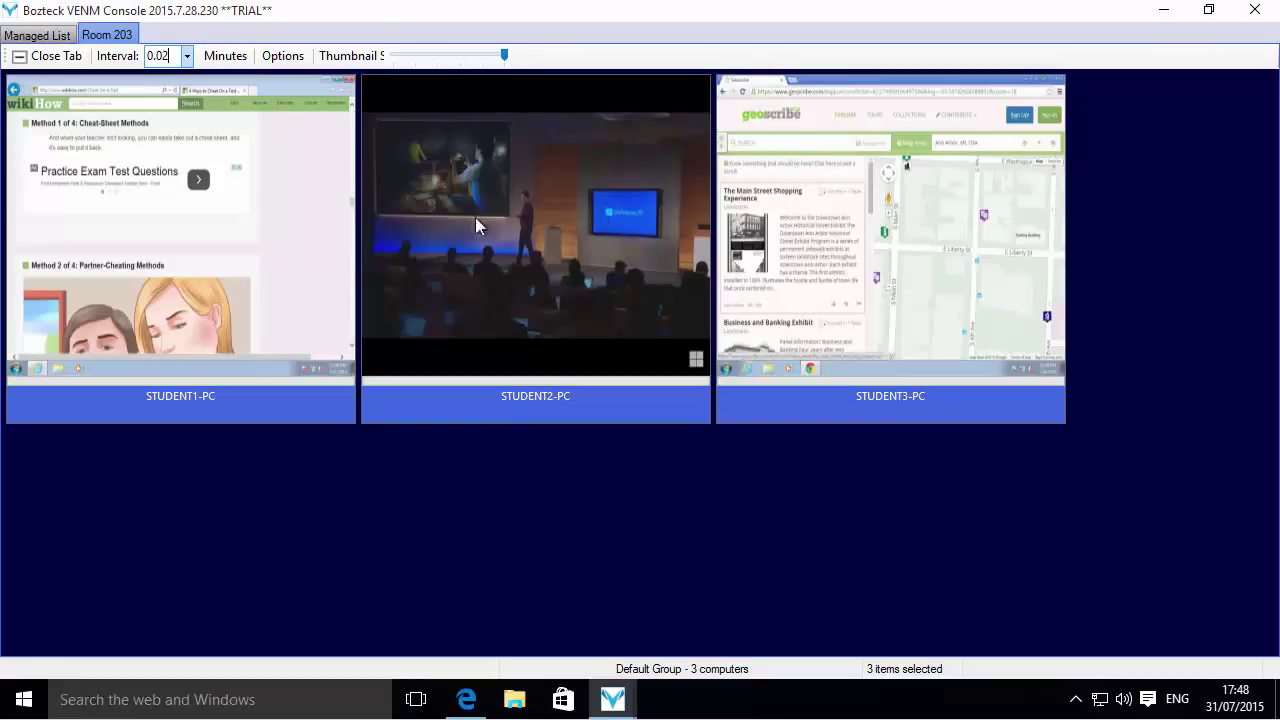
Examine the Archive Path and Temp Path fields in the thumbnail path settings, leaving both empty.
{"action": "left_click", "coordinate": [289, 58]}
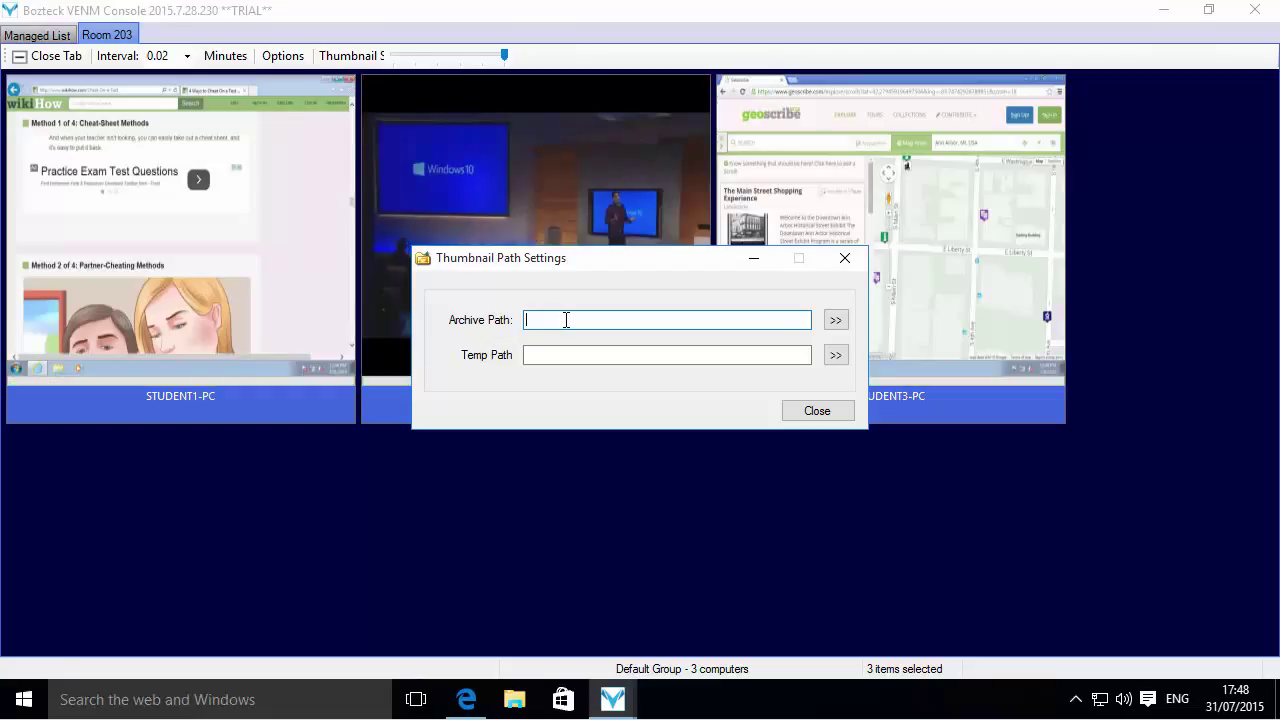
{"action": "left_click", "coordinate": [556, 355]}
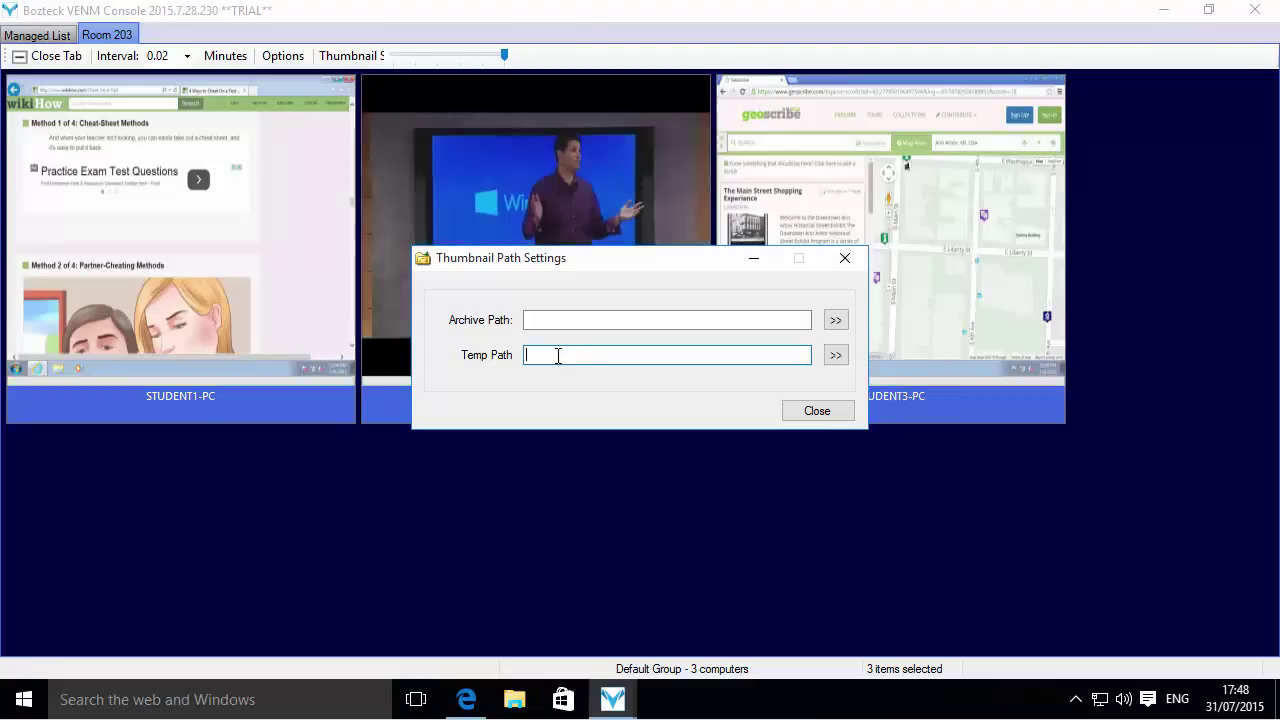
{"action": "left_click", "coordinate": [839, 410]}
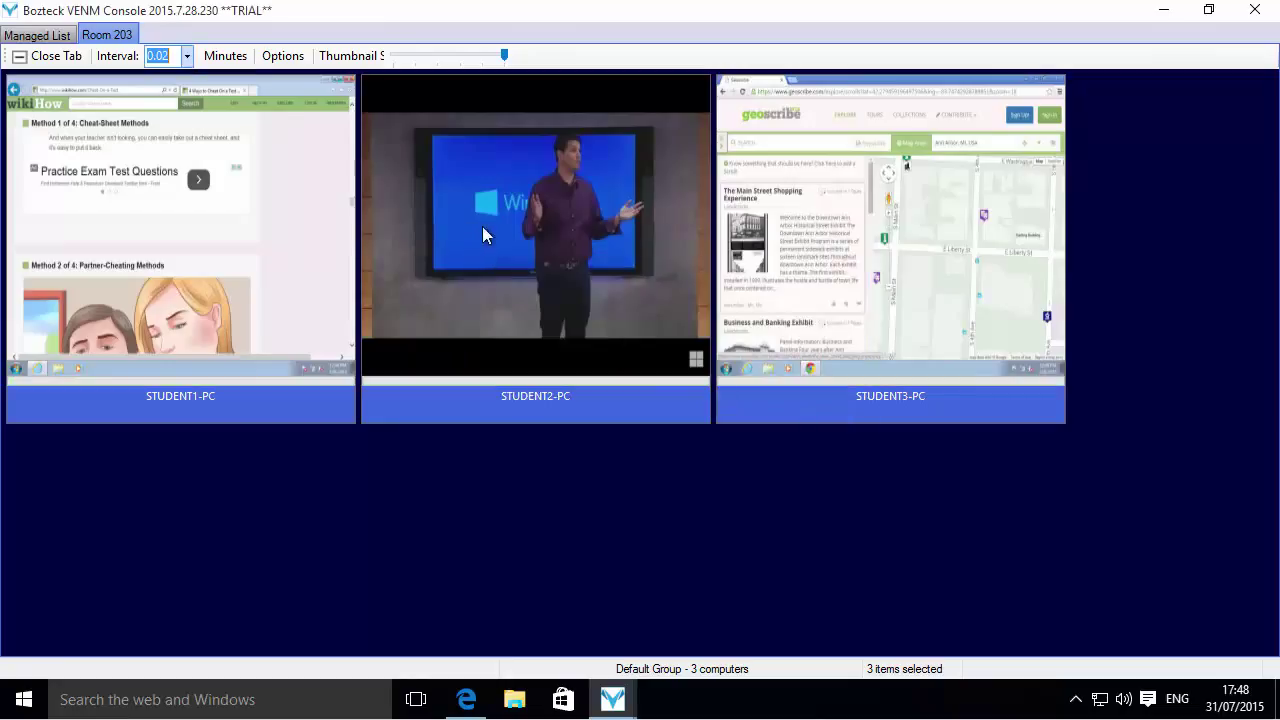
Open the archive folder of STUDENT2-PC and inspect its full path, including the 192.168.5.205 subfolder under ScreenShots.
{"action": "right_click", "coordinate": [495, 226]}
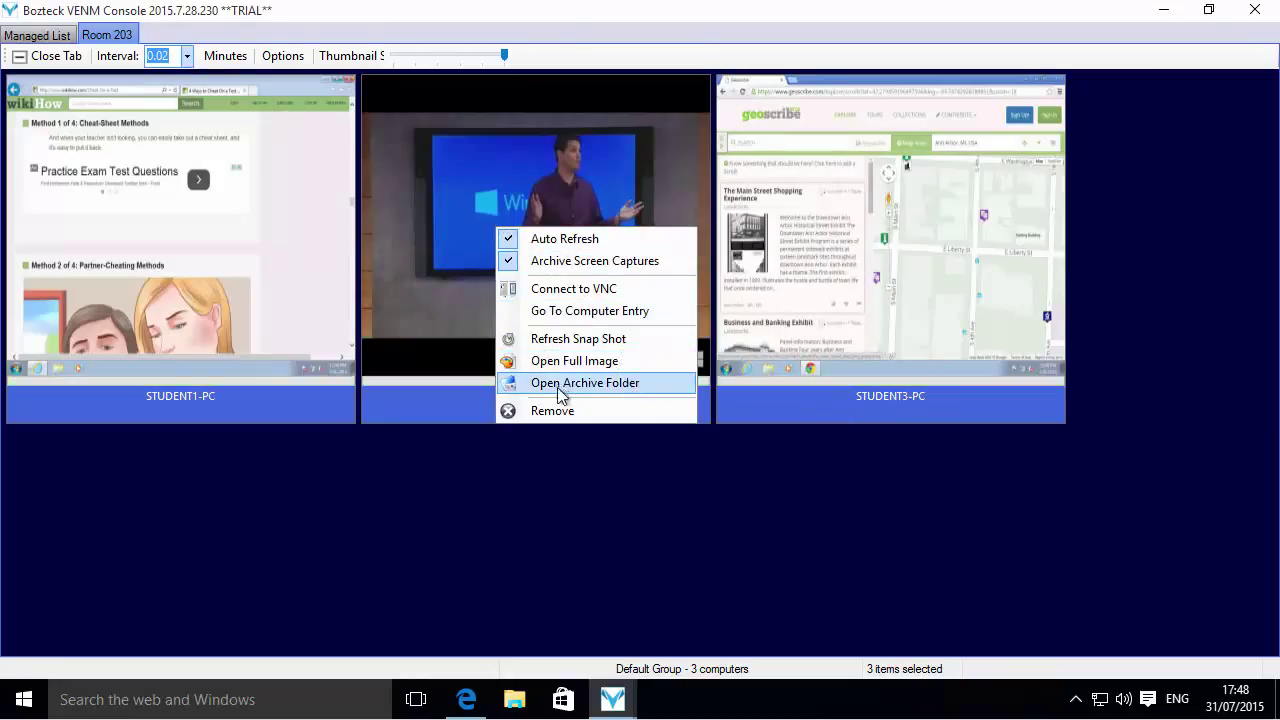
{"action": "left_click", "coordinate": [588, 385]}
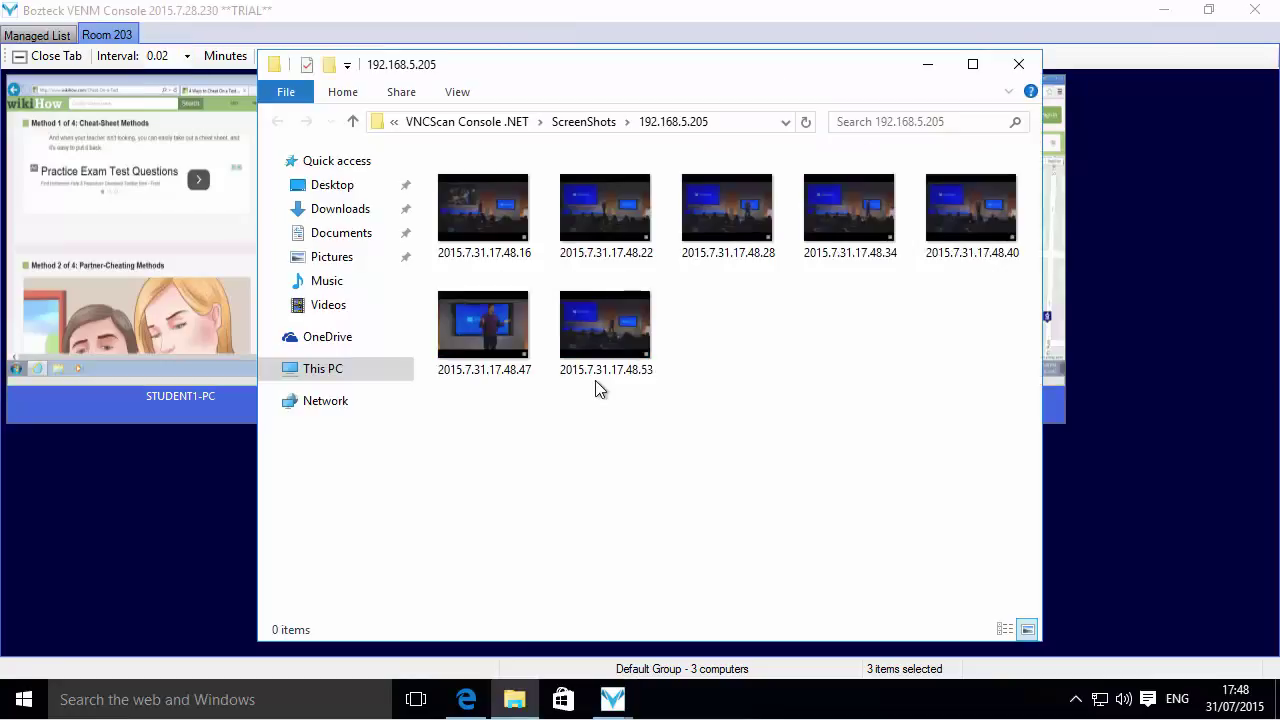
{"action": "left_click", "coordinate": [751, 123]}
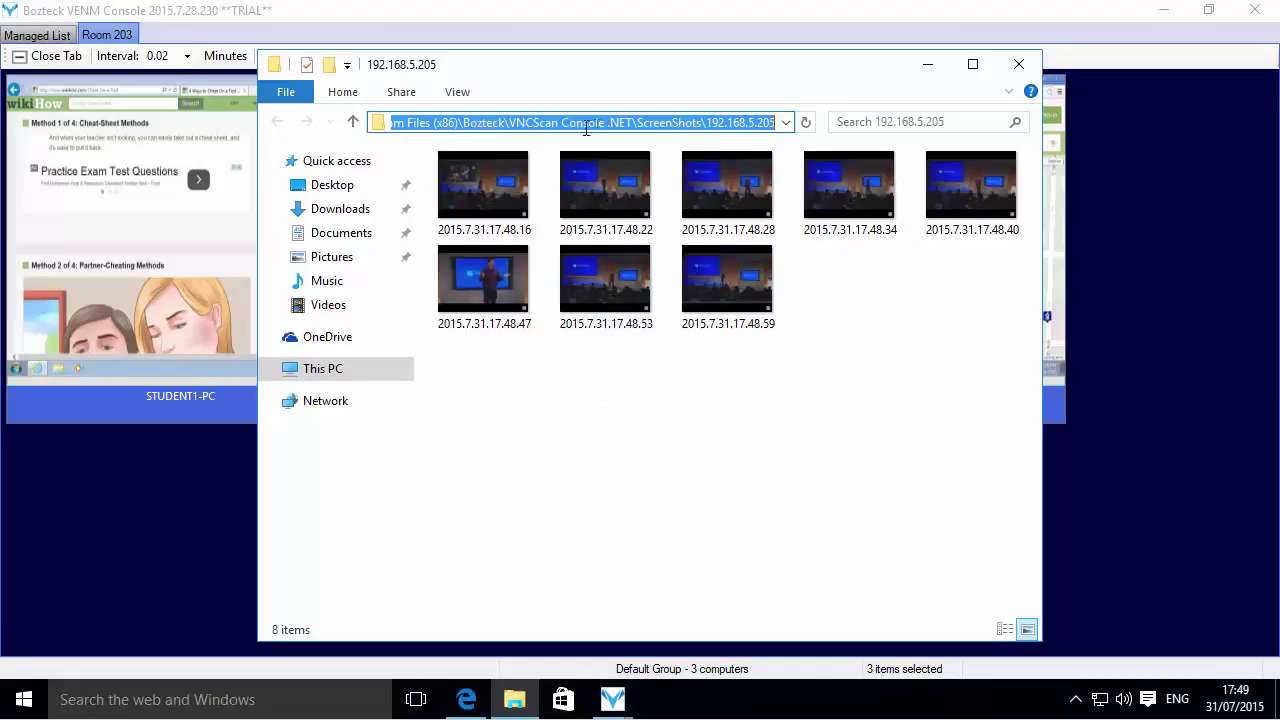
{"action": "left_click", "coordinate": [676, 125]}
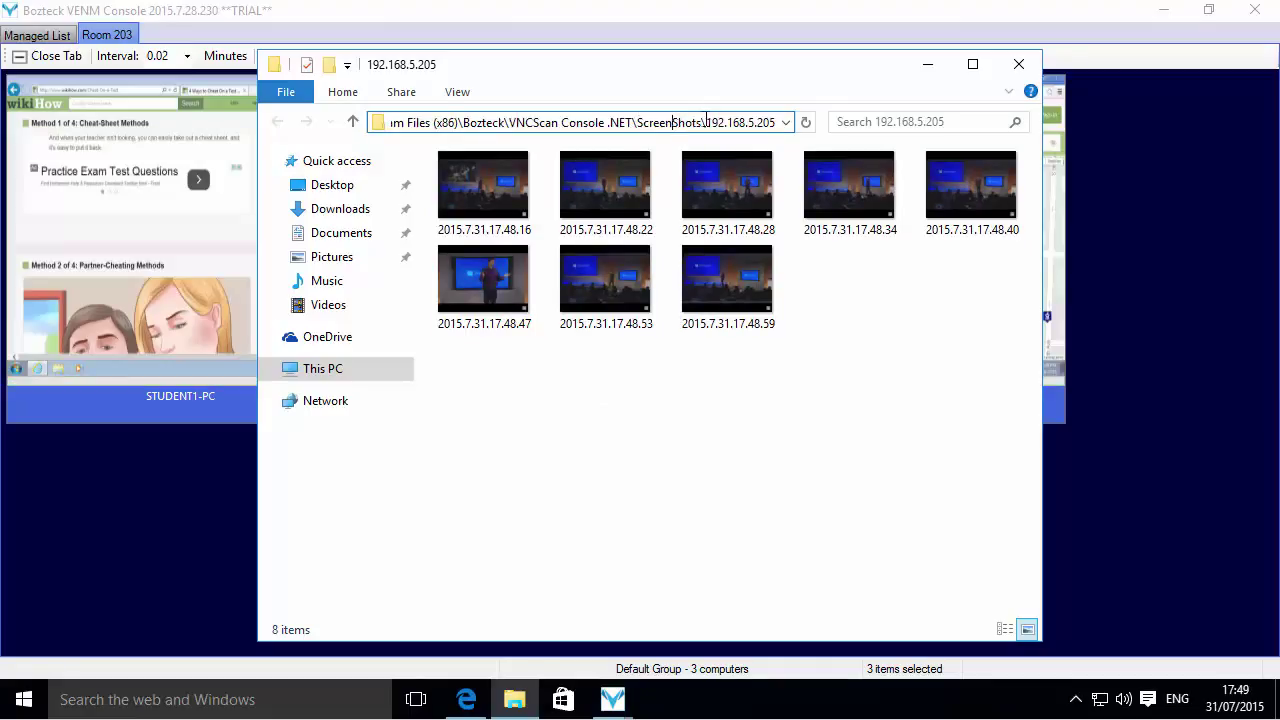
{"action": "left_click_drag", "start_coordinate": [706, 121], "coordinate": [780, 122]}
{"action": "left_click", "coordinate": [756, 122]}
{"action": "left_click", "coordinate": [797, 428]}
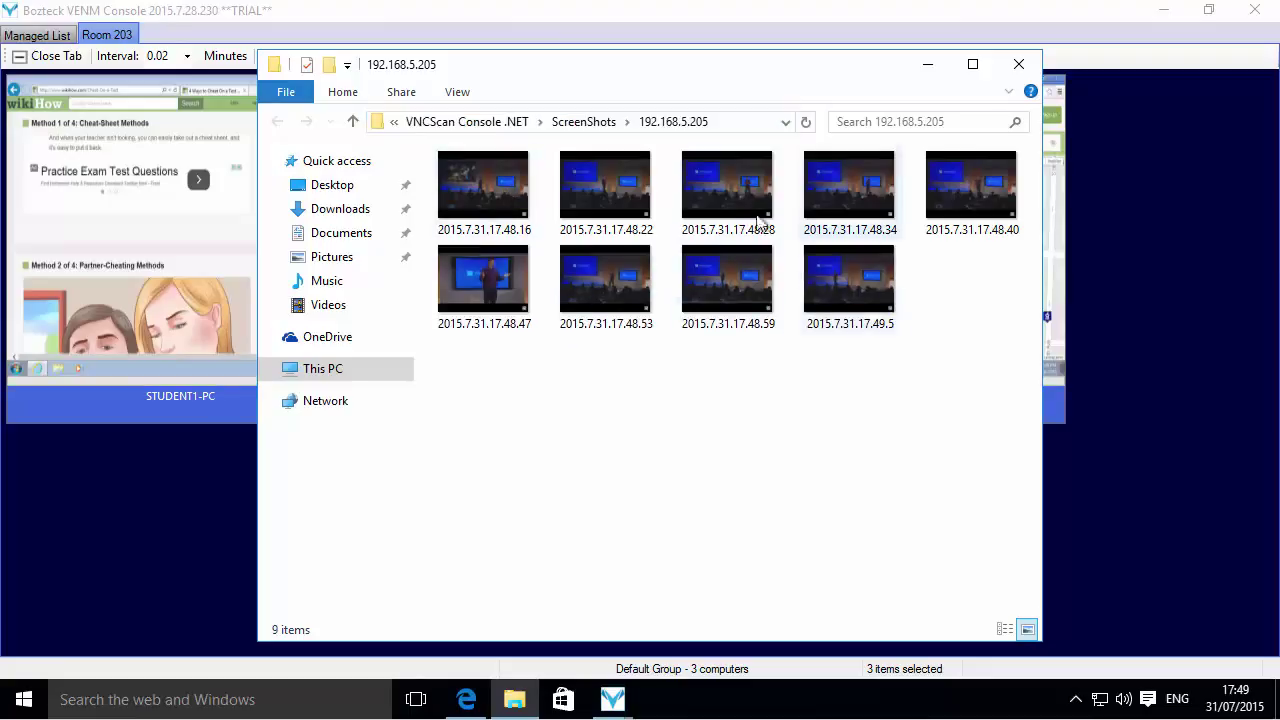
View the archived screenshot 2015.7.31.17.49.5 in Photos, and close both the image and the archive folder.
{"action": "left_click", "coordinate": [853, 275]}
{"action": "double_click", "coordinate": [853, 274]}
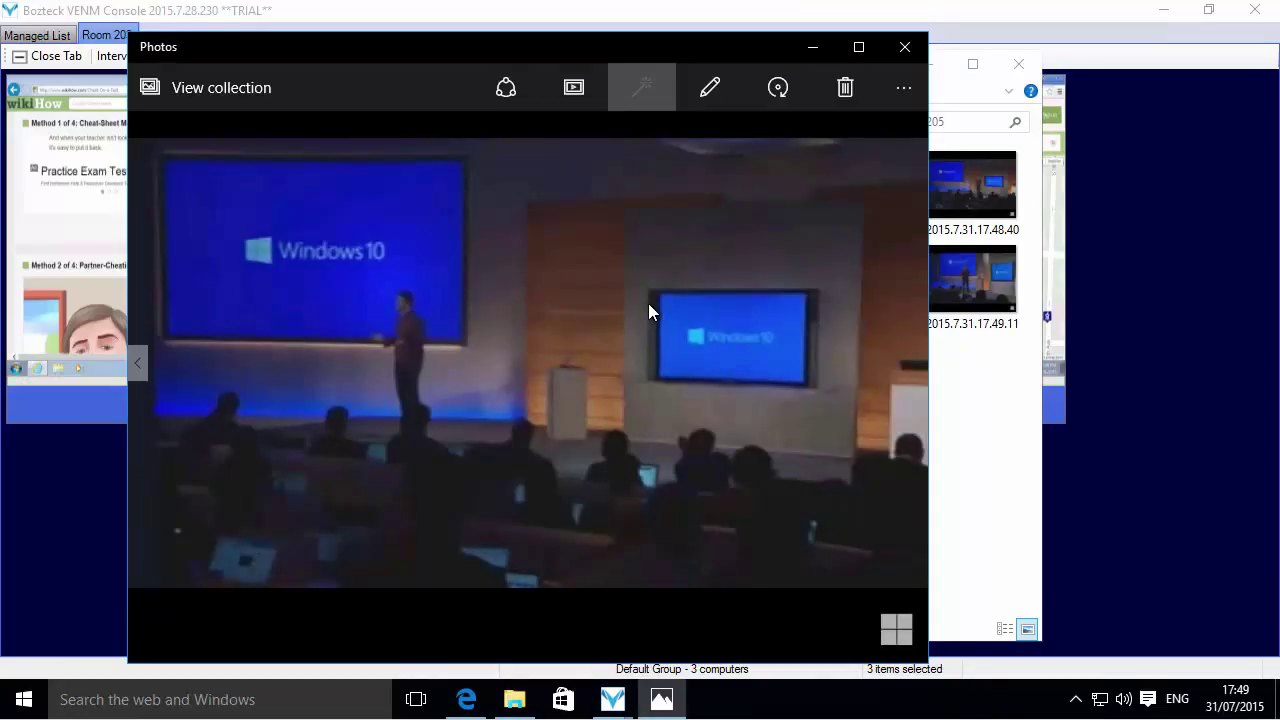
{"action": "left_click", "coordinate": [905, 47]}
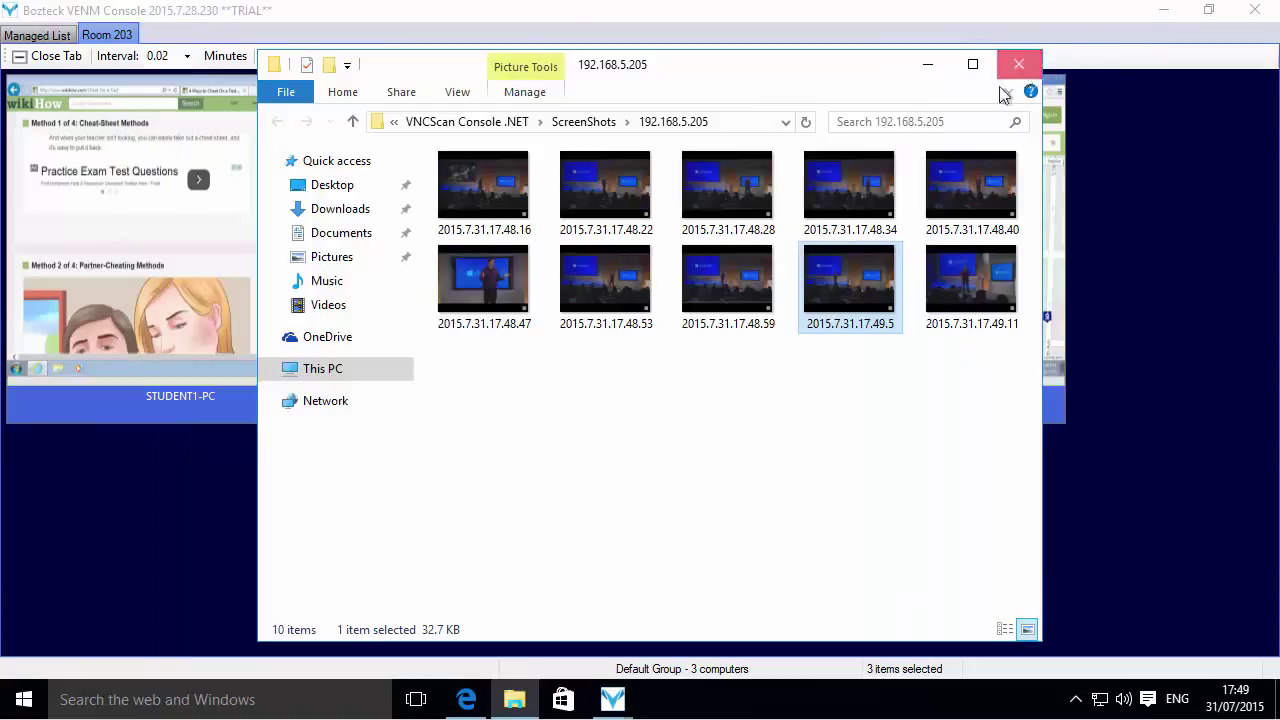
{"action": "left_click", "coordinate": [1019, 64]}
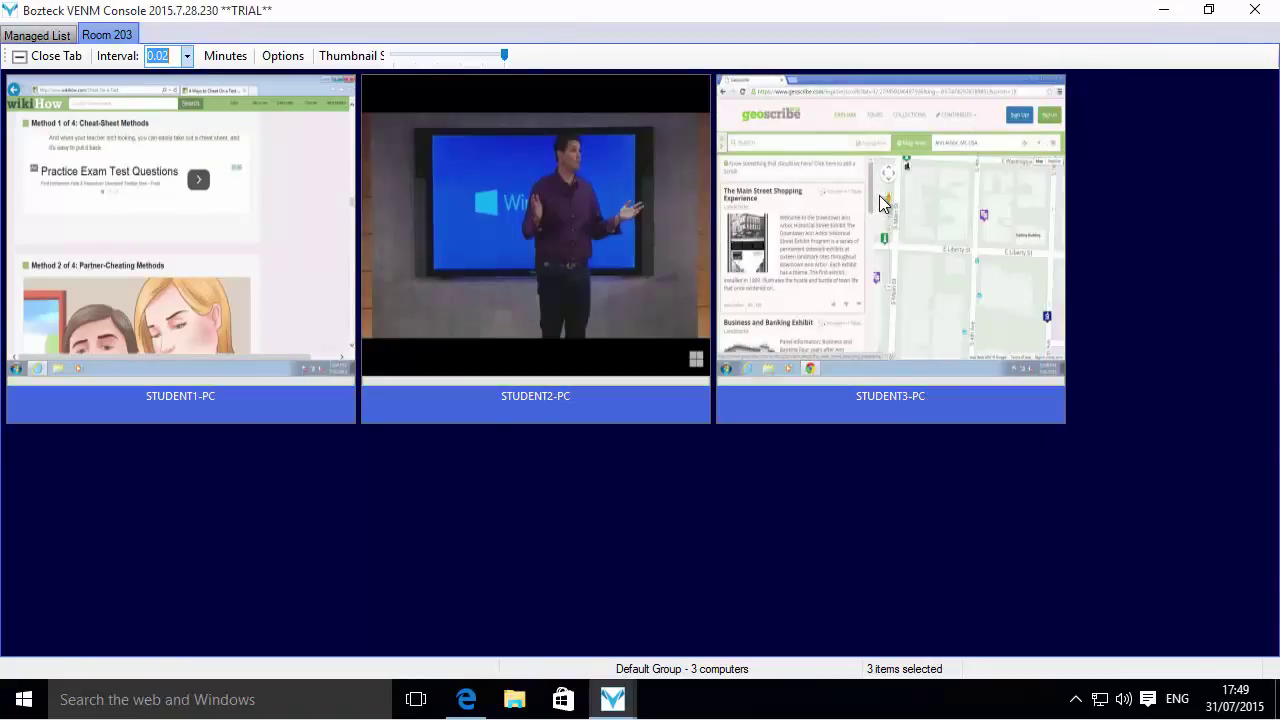
Reduce the thumbnail size in the Room 203 tab to the minimum.
{"action": "left_click", "coordinate": [505, 57]}
{"action": "left_click_drag", "start_coordinate": [505, 58], "coordinate": [460, 60]}
{"action": "left_click", "coordinate": [388, 58]}
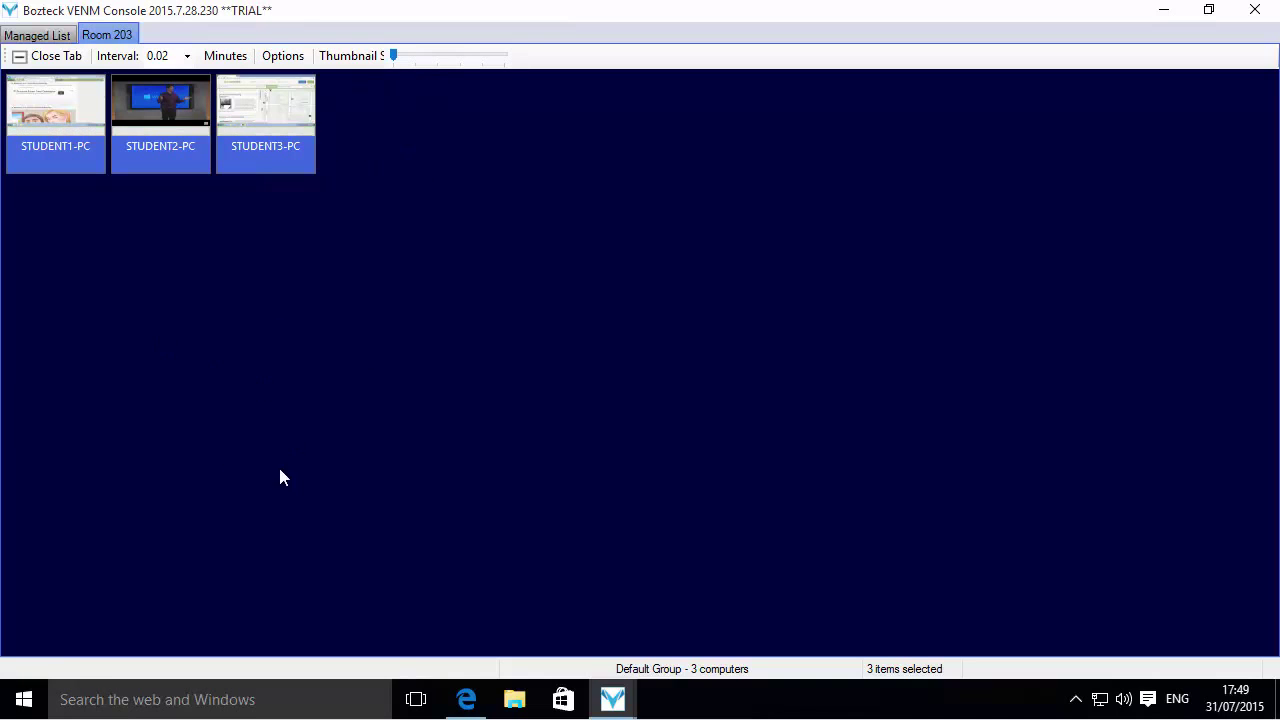
Enlarge the Room 203 thumbnails to the maximum size, and go to STUDENT3-PC's computer entry to view its available actions.
{"action": "left_click_drag", "start_coordinate": [396, 57], "coordinate": [504, 57]}
{"action": "right_click", "coordinate": [793, 150]}
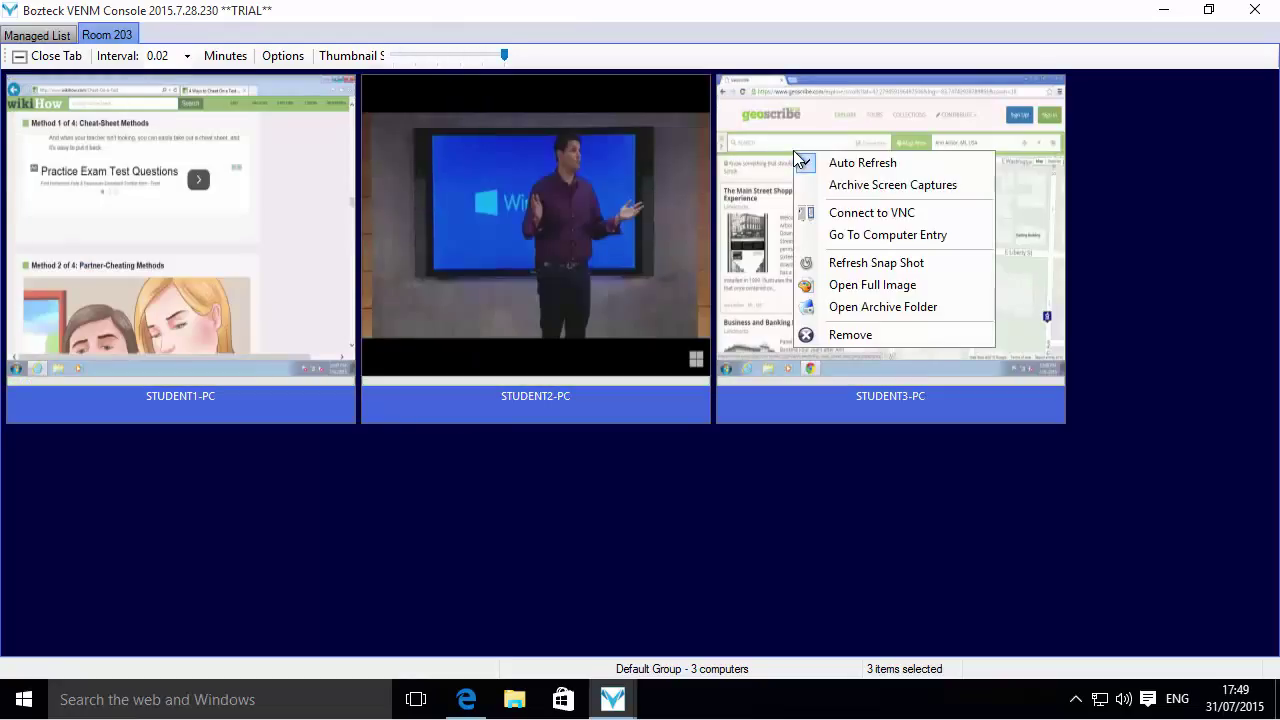
{"action": "left_click", "coordinate": [903, 238]}
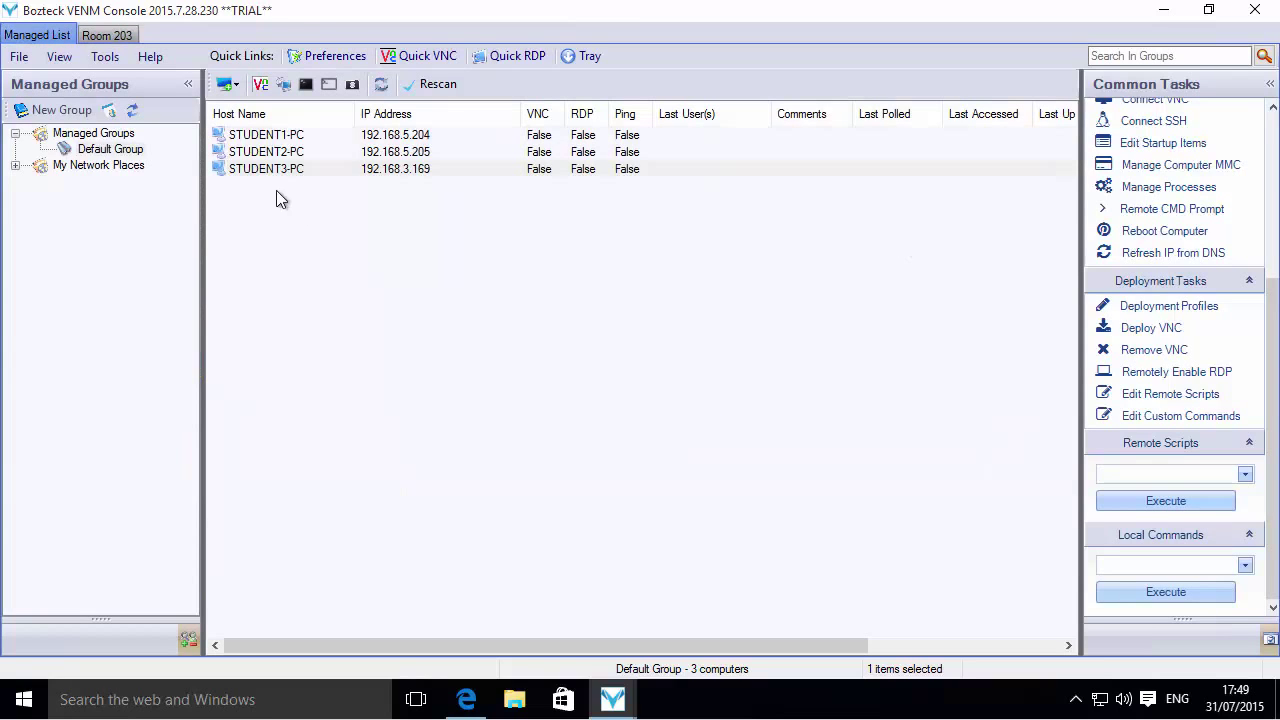
{"action": "right_click", "coordinate": [295, 168]}
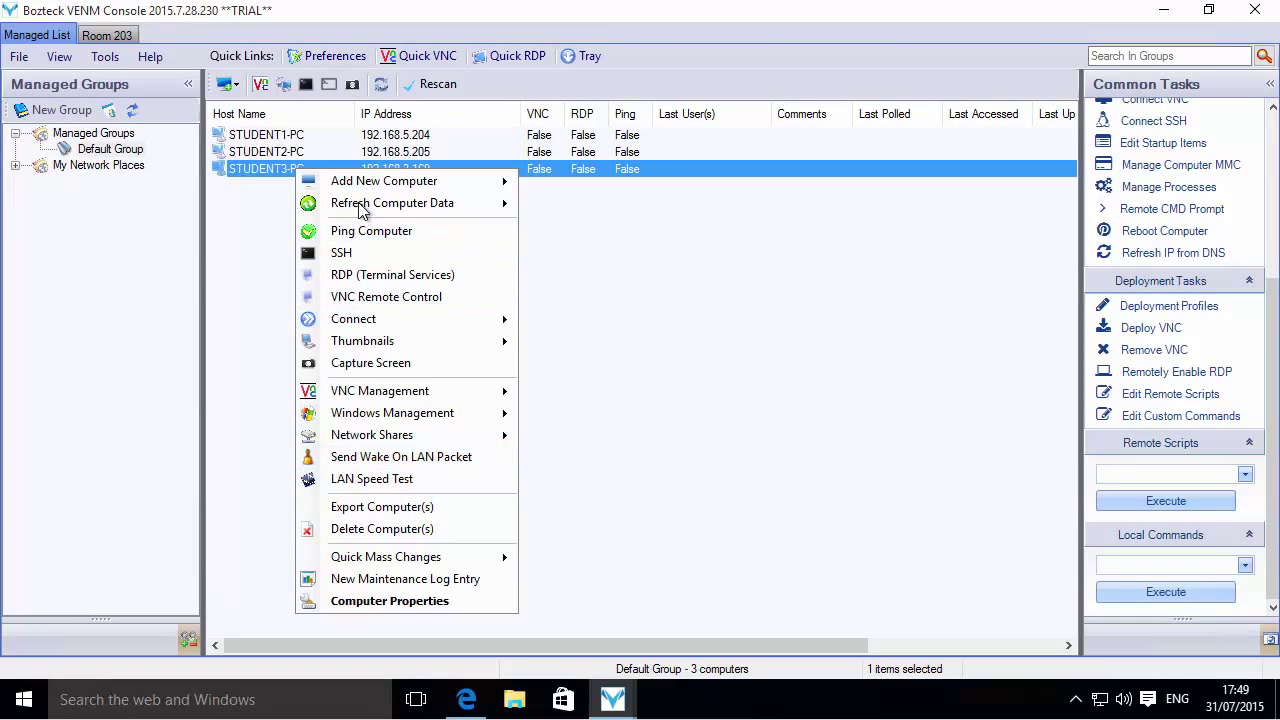
Try to connect to STUDENT3-PC over VNC from its thumbnail in Room 203, and dismiss the viewer's message.
{"action": "left_click", "coordinate": [128, 34]}
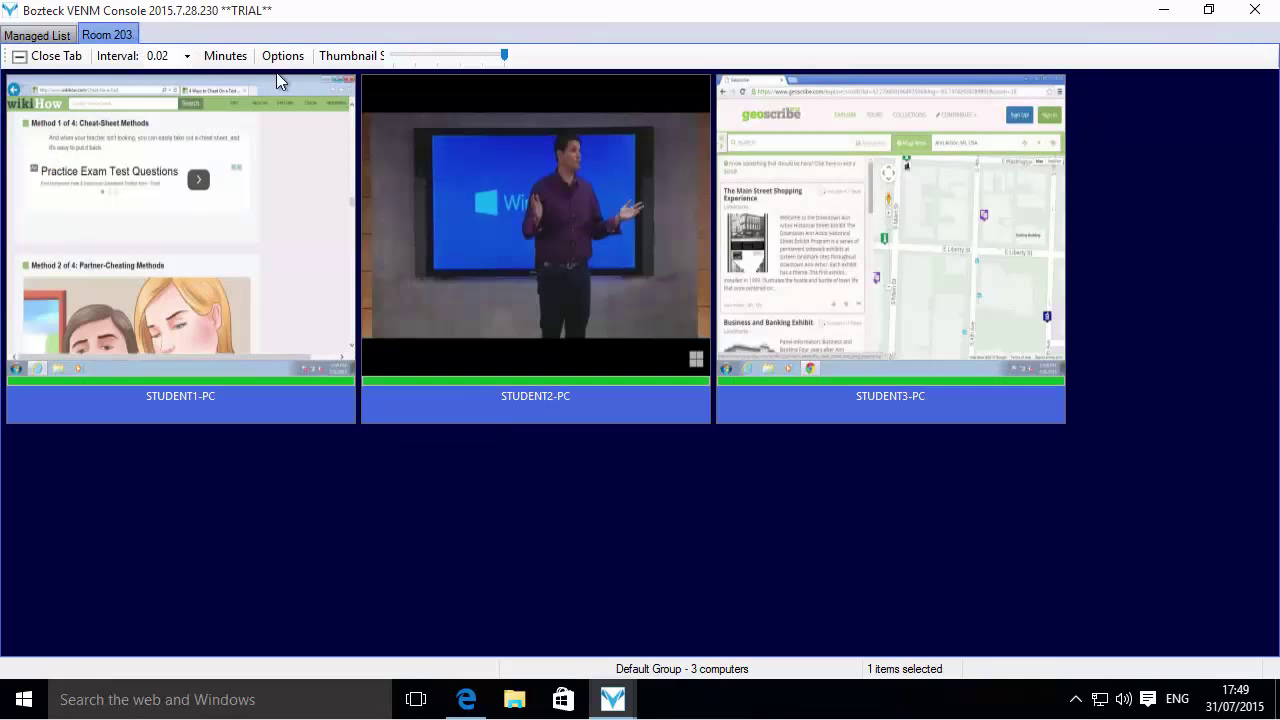
{"action": "right_click", "coordinate": [851, 243]}
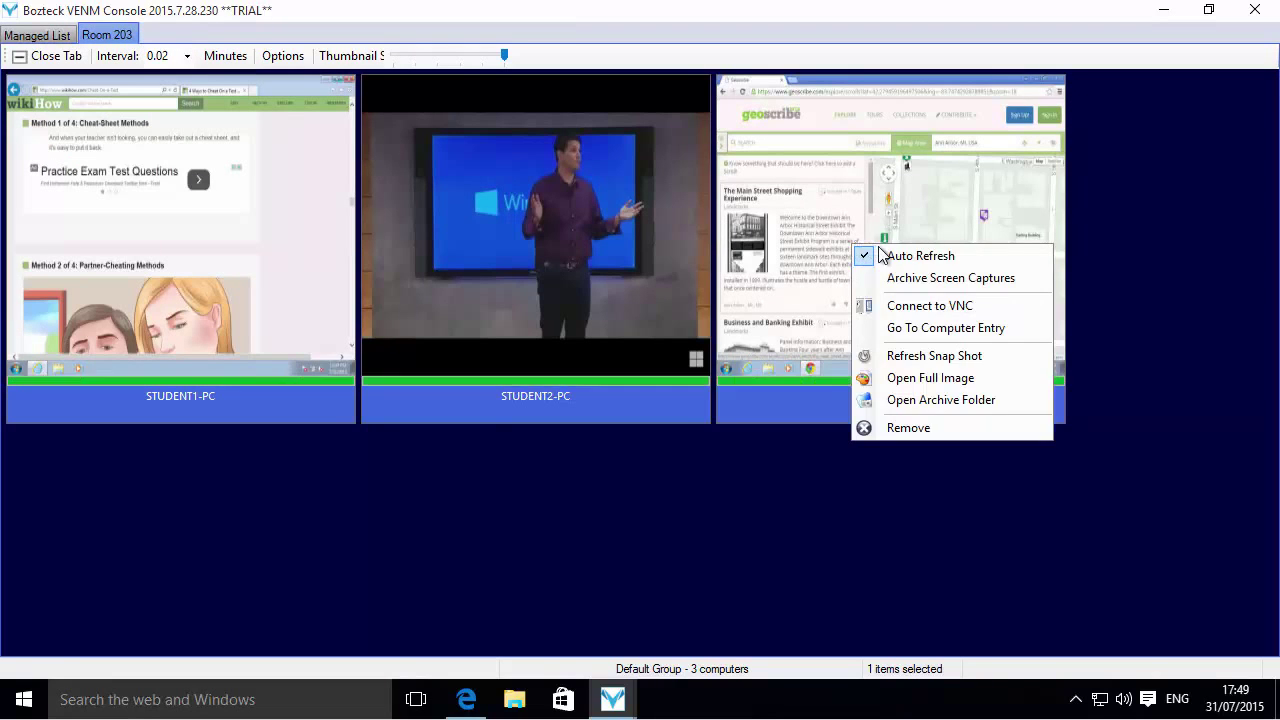
{"action": "left_click", "coordinate": [951, 311]}
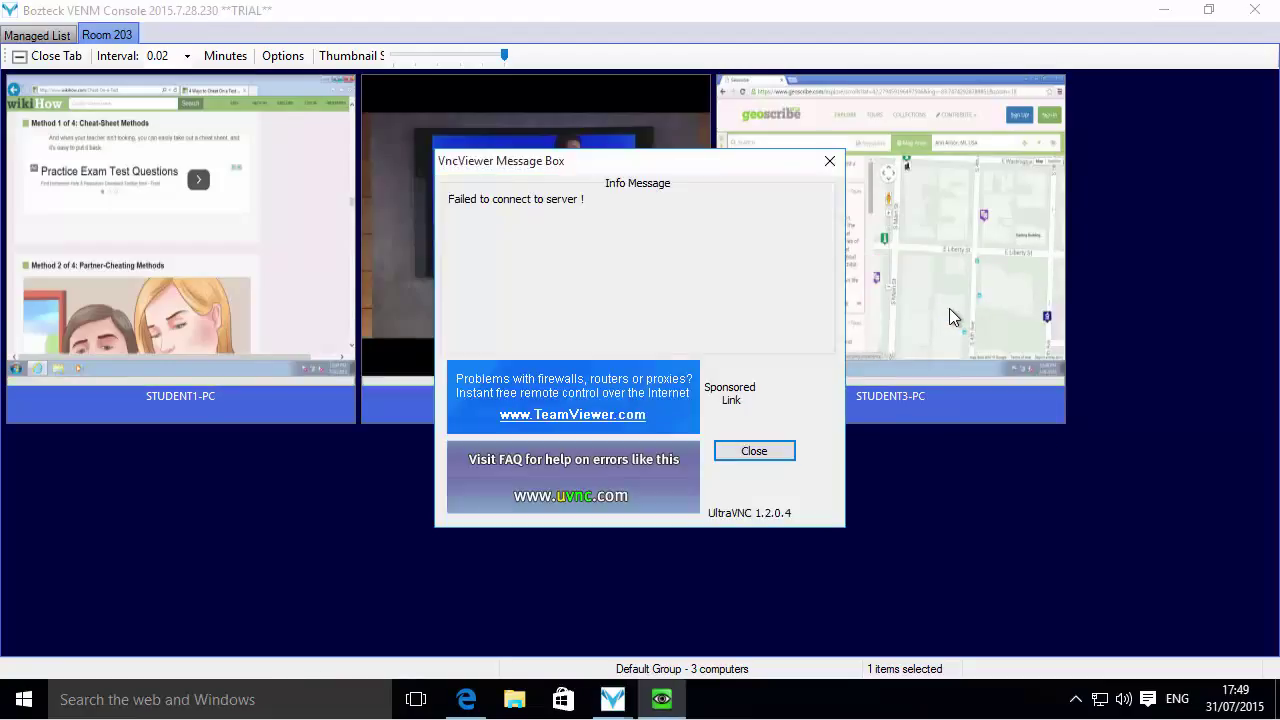
{"action": "left_click", "coordinate": [740, 457]}
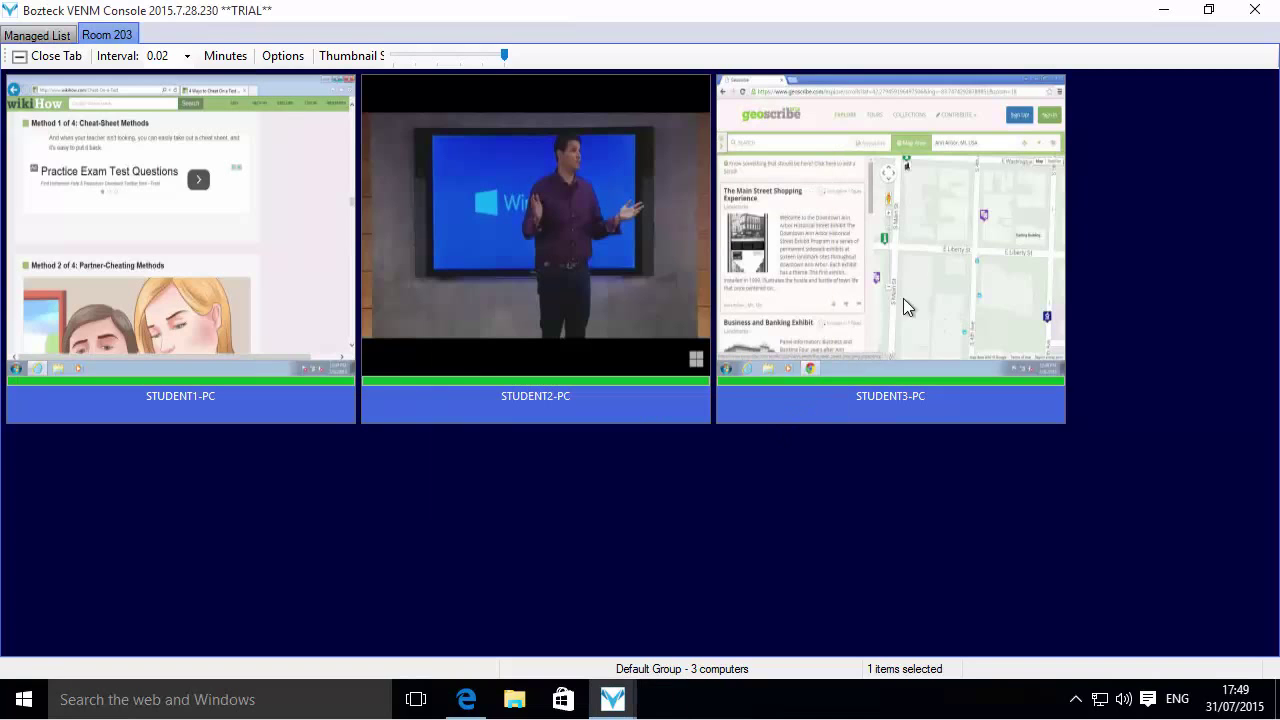
View the full image of STUDENT3-PC's screen capture from Room 203, and close it.
{"action": "right_click", "coordinate": [779, 229]}
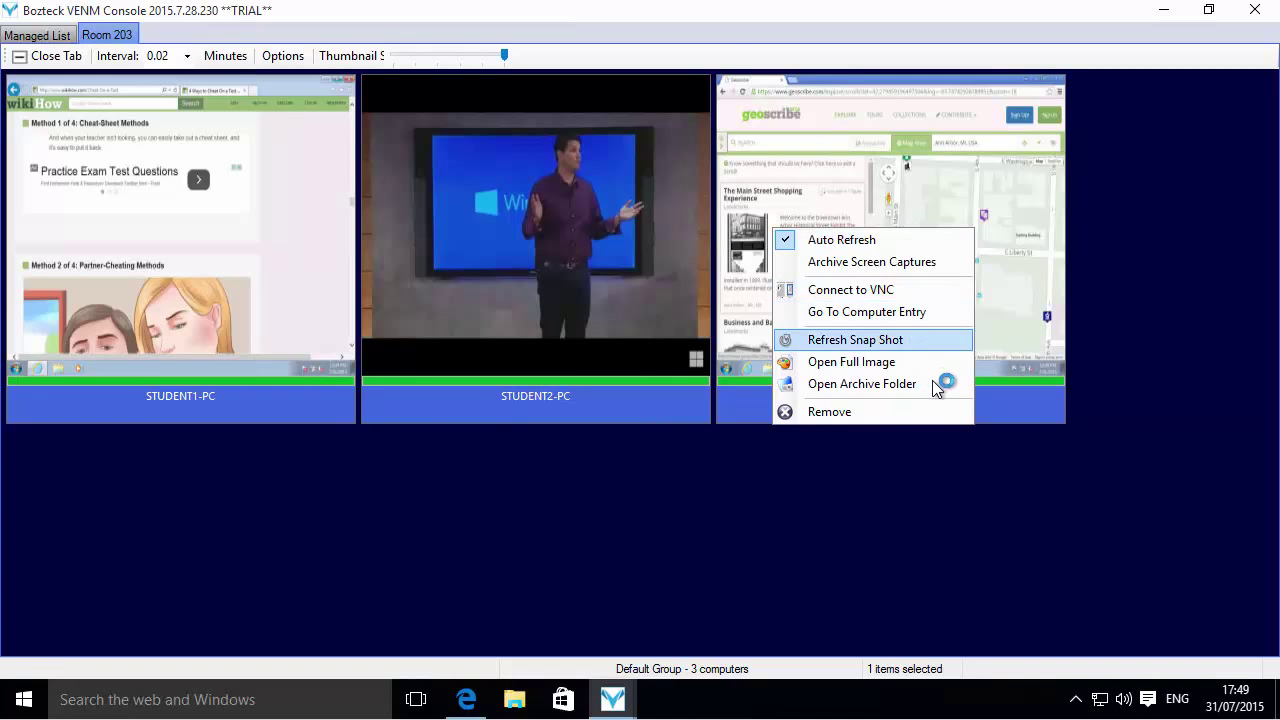
{"action": "left_click", "coordinate": [870, 366]}
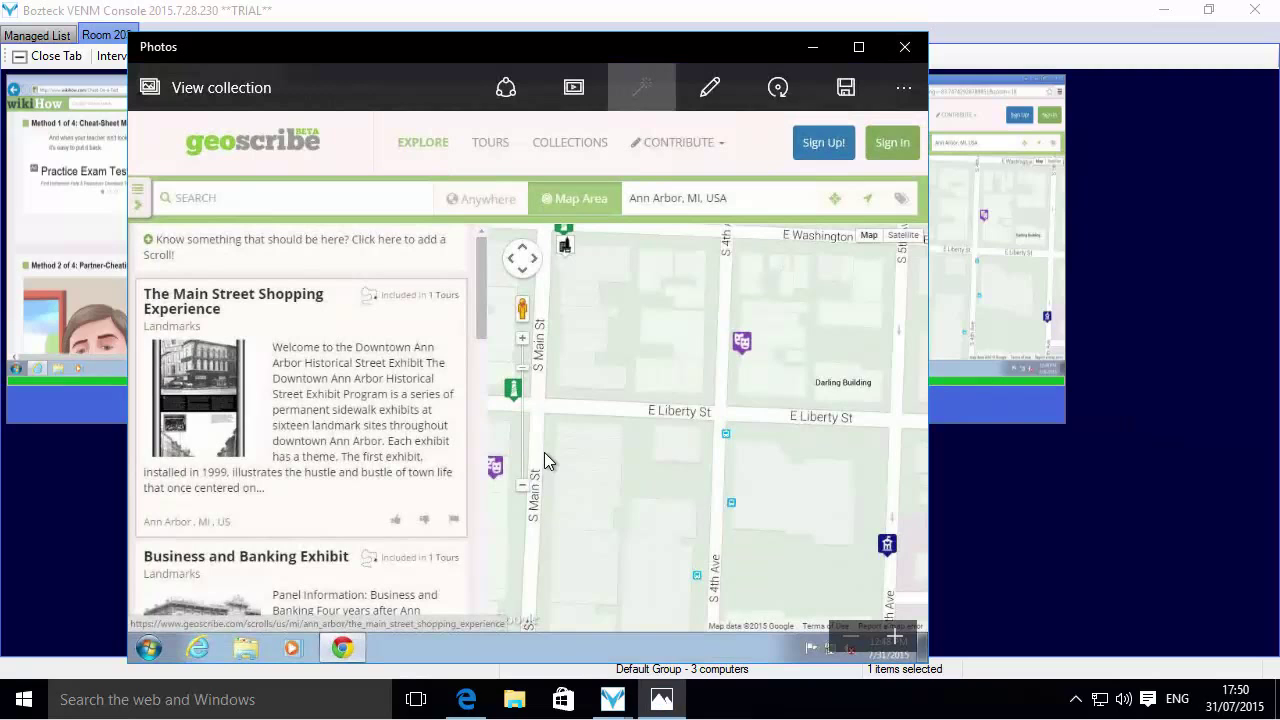
{"action": "left_click", "coordinate": [904, 47]}
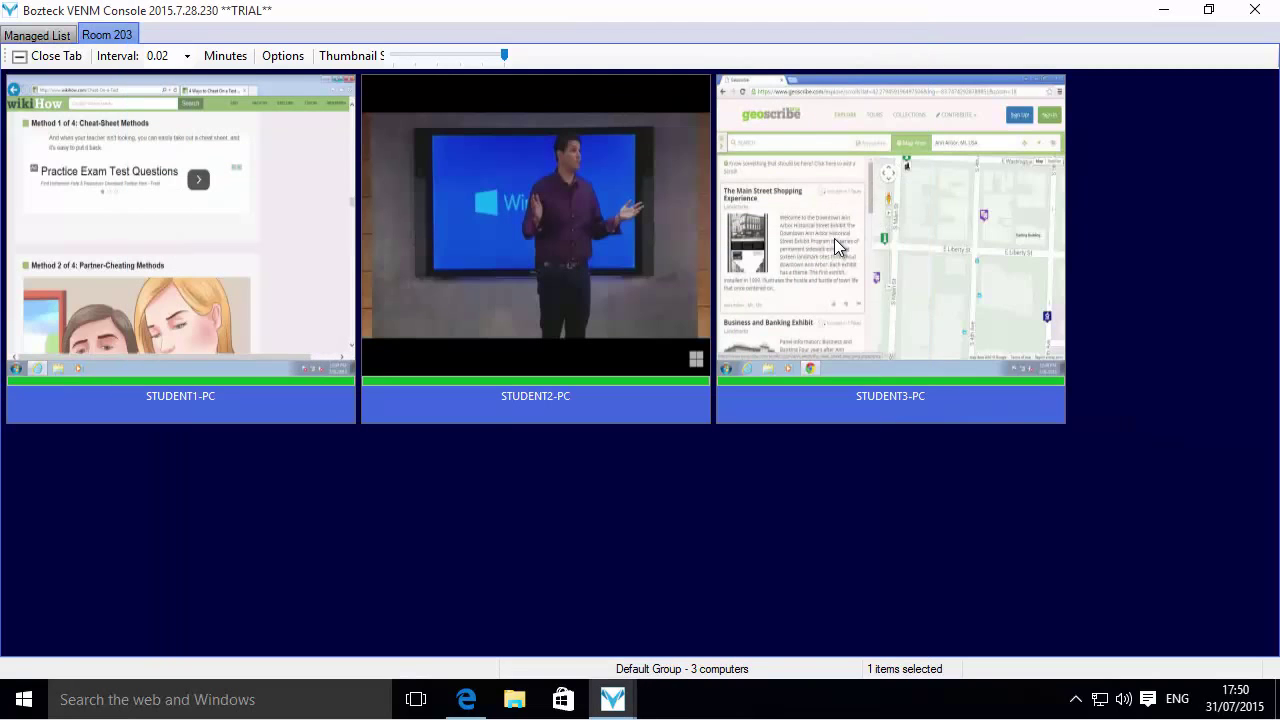
Remove the STUDENT3-PC thumbnail from the Room 203 tab.
{"action": "right_click", "coordinate": [826, 240]}
{"action": "left_click", "coordinate": [923, 425]}
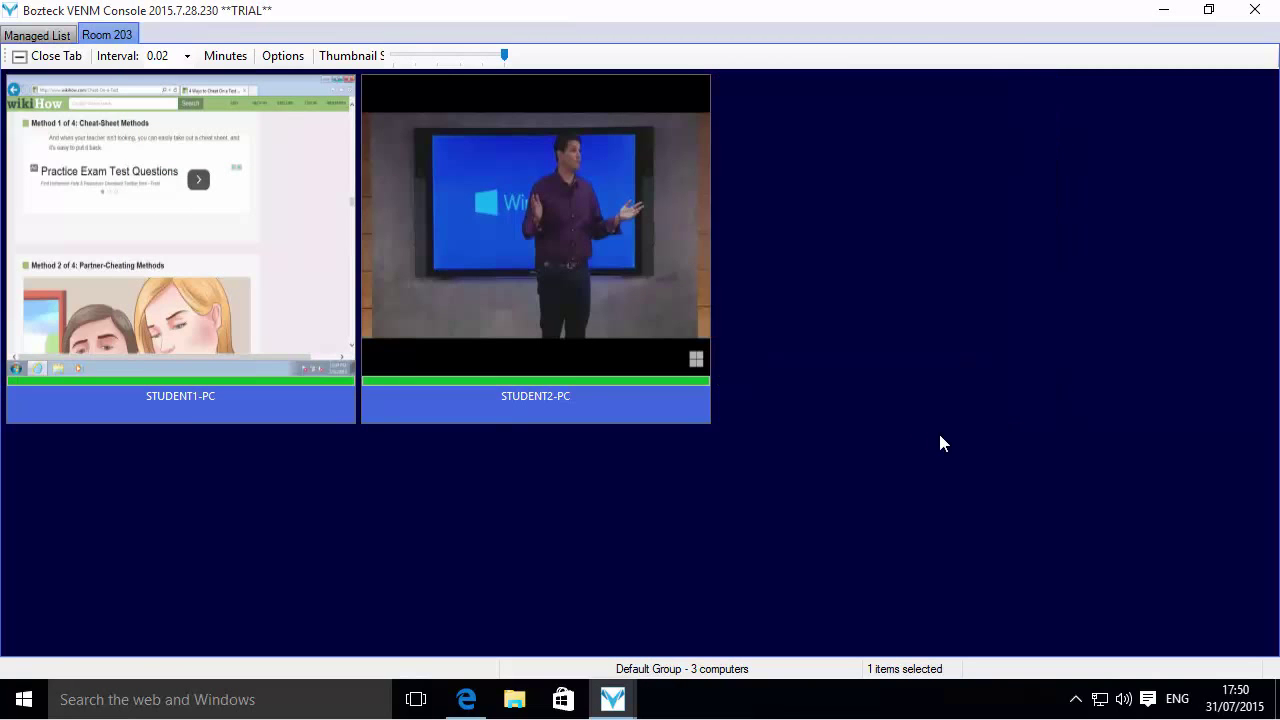